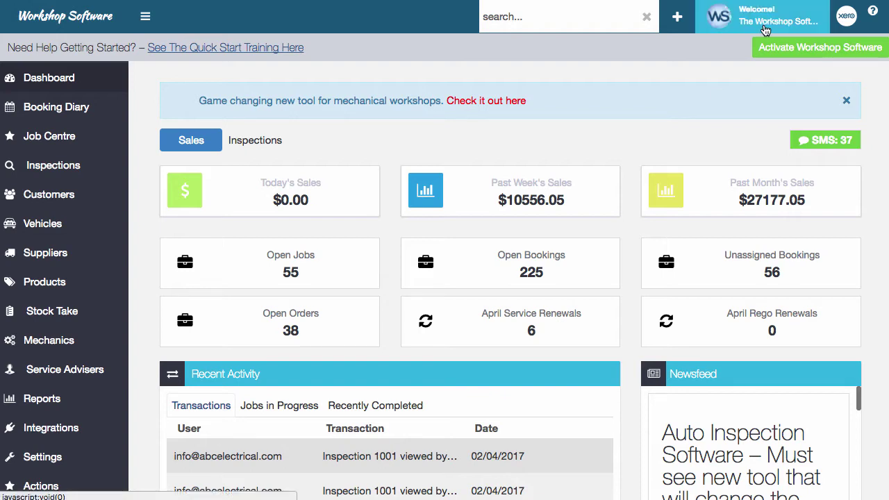
# - Open the inspection settings and set the default product ID to LAB (LABOUR)
pyautogui.click(62, 163)
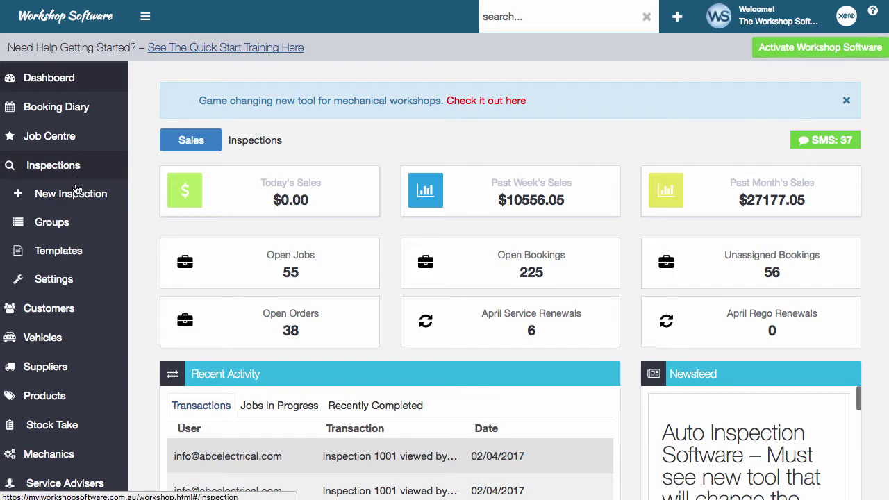
pyautogui.click(128, 277)
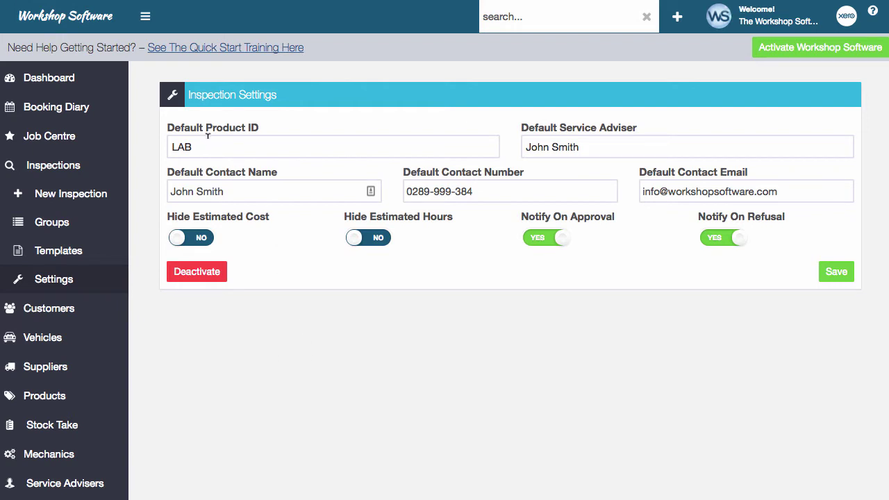
pyautogui.moveTo(207, 139); pyautogui.dragTo(157, 146)
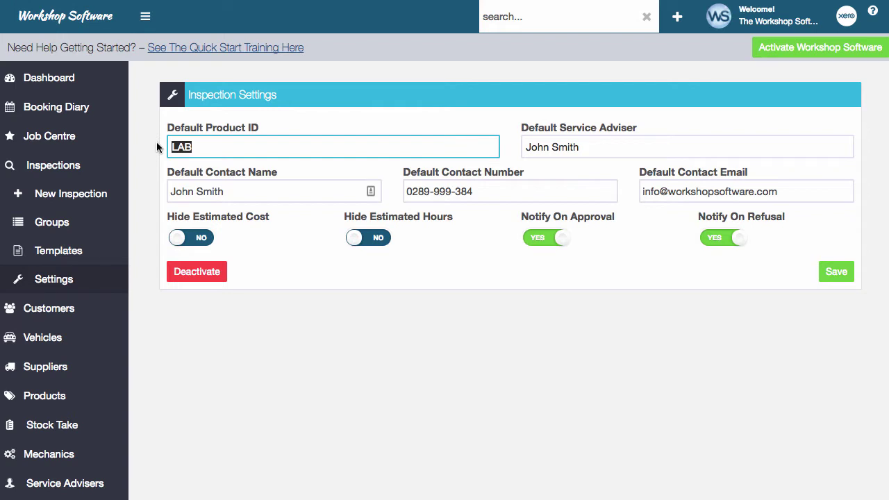
pyautogui.write('lab')
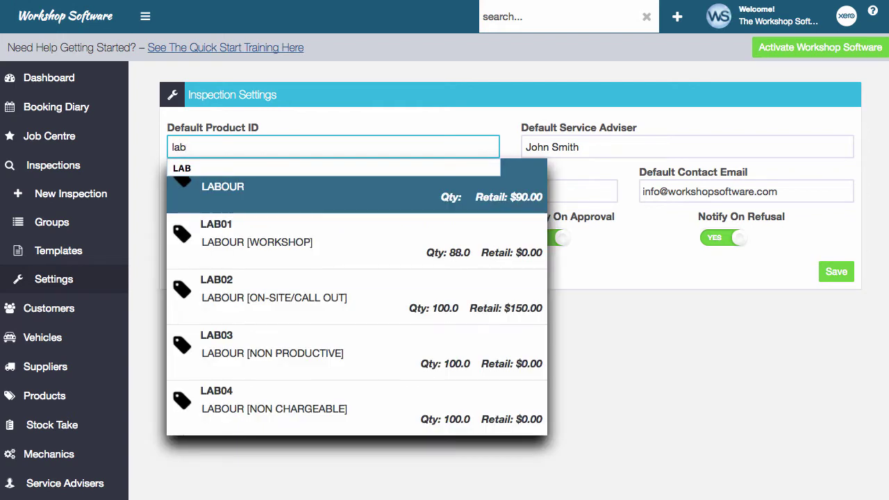
pyautogui.click(333, 187)
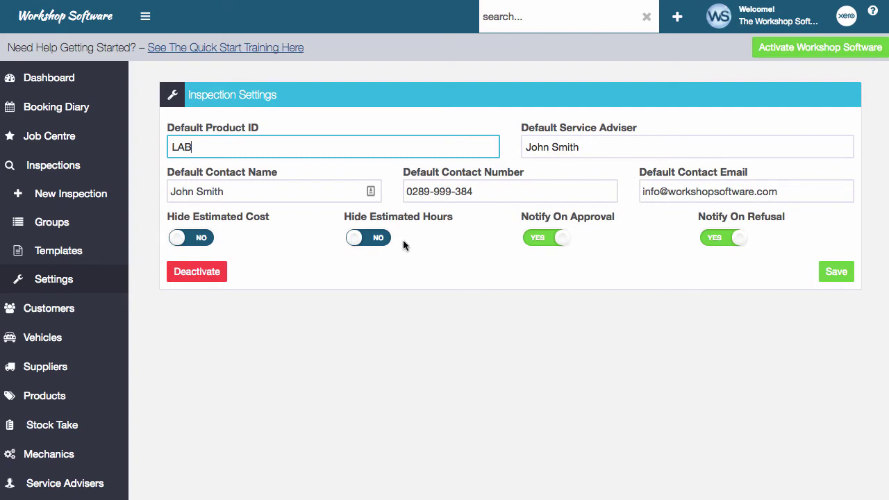
# - Review the inspection groups list and the blank new-group form, leaving without creating a group
pyautogui.click(64, 223)
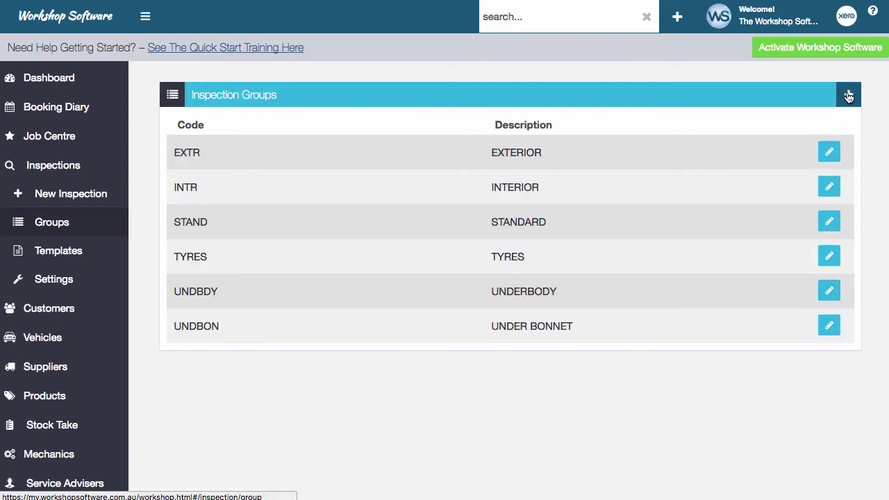
pyautogui.click(849, 95)
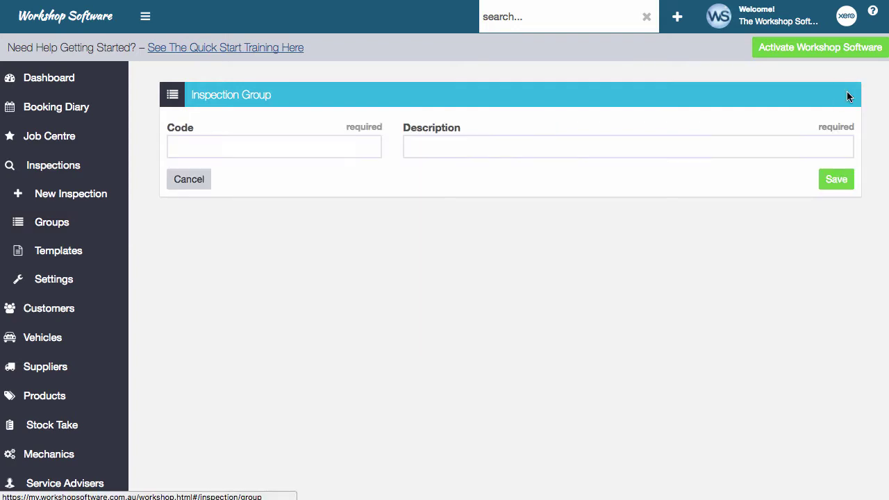
pyautogui.click(177, 182)
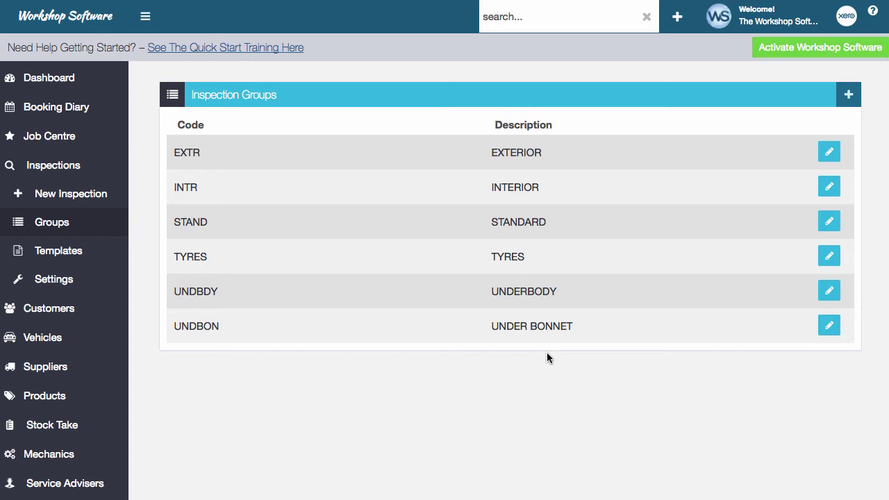
# - Open the Visual Check inspection template and move its Under Bonnet group to order 4
pyautogui.click(31, 254)
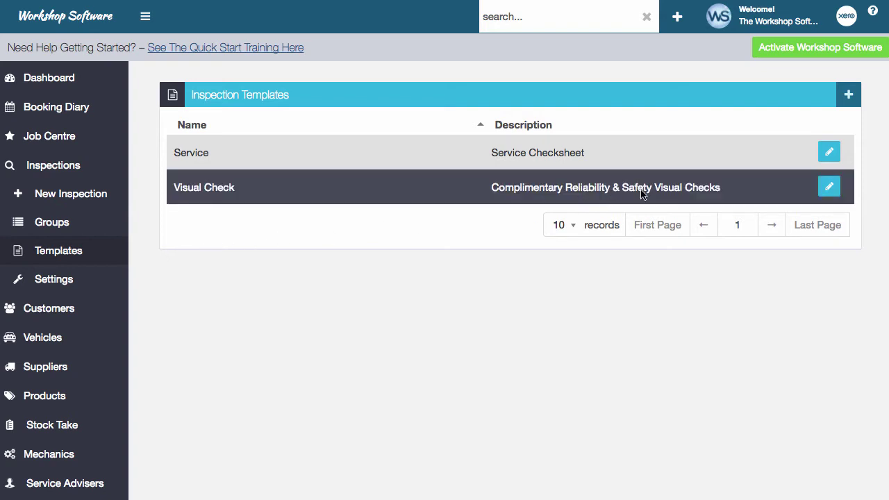
pyautogui.click(559, 188)
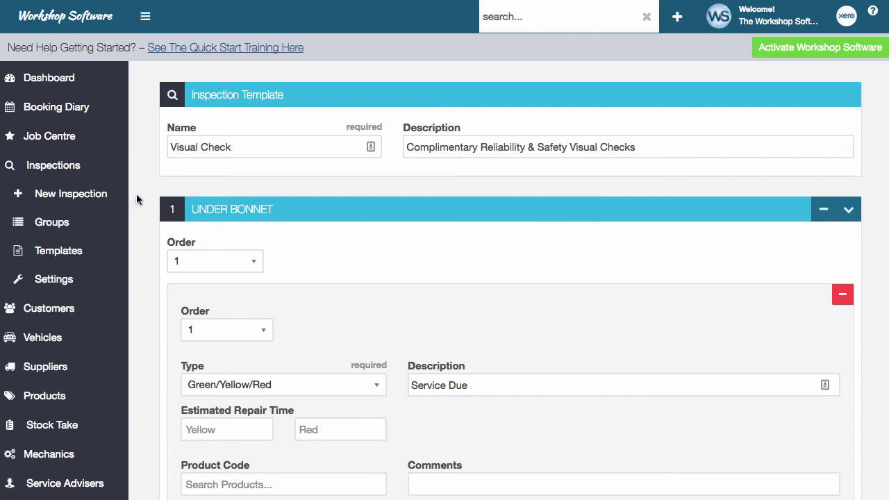
pyautogui.scroll(-1, 308, 252)
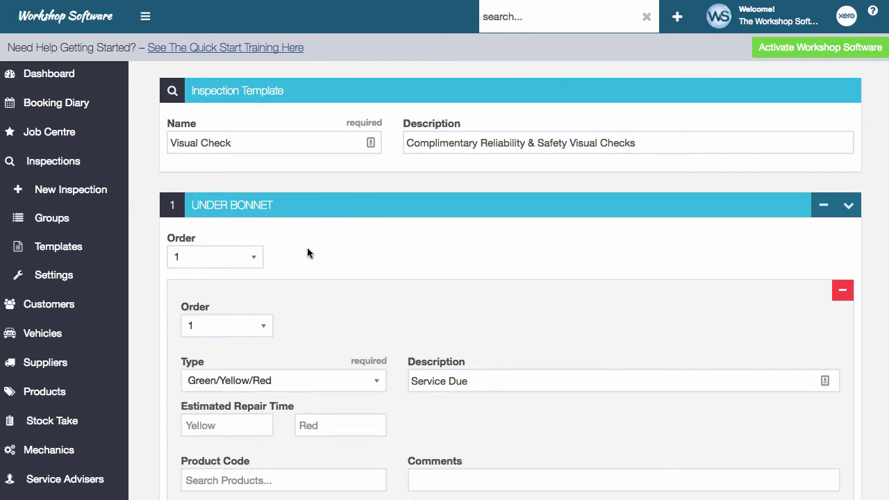
pyautogui.scroll(-3, 308, 252)
pyautogui.click(255, 158)
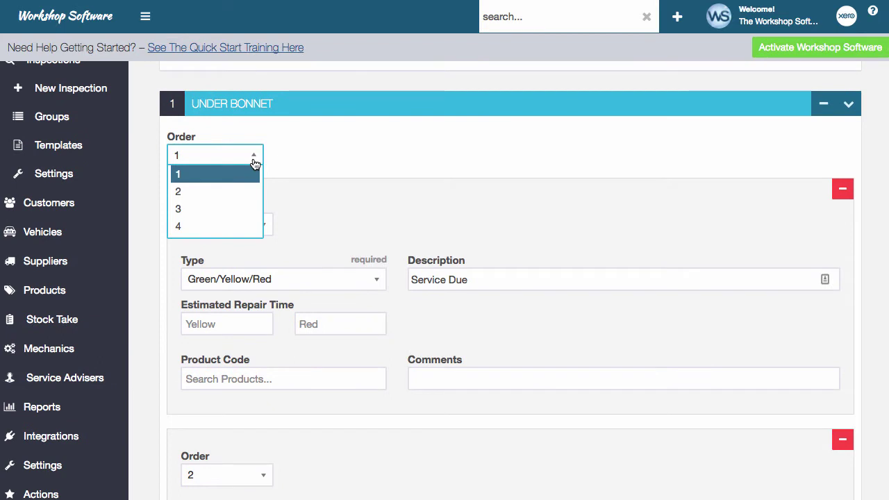
pyautogui.click(215, 229)
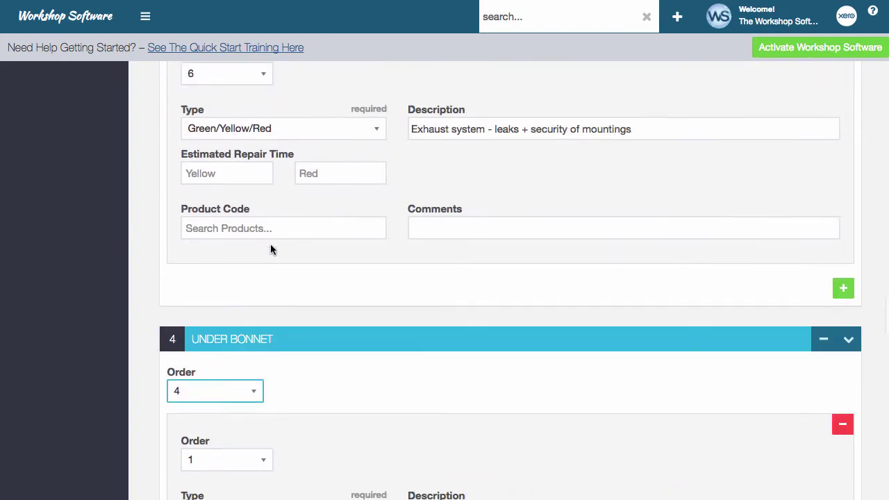
# - Move the template's Under Bonnet group back to order 1
pyautogui.scroll(10, 268, 259)
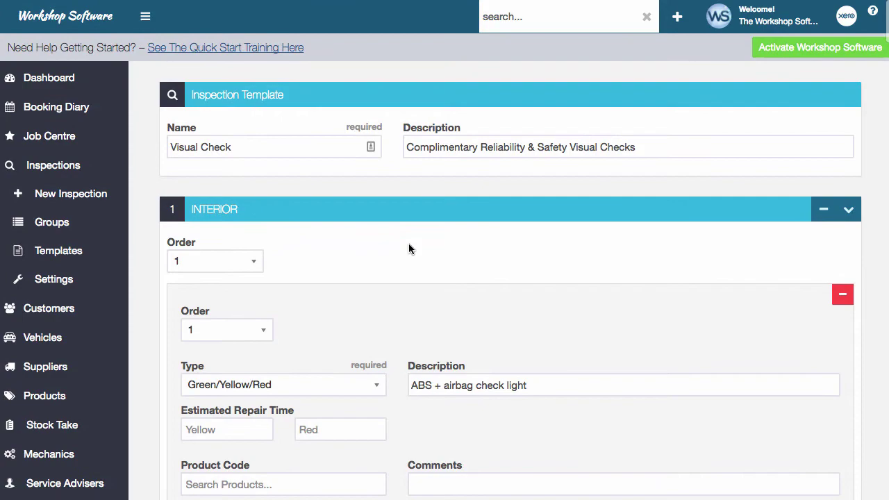
pyautogui.scroll(-20, 409, 249)
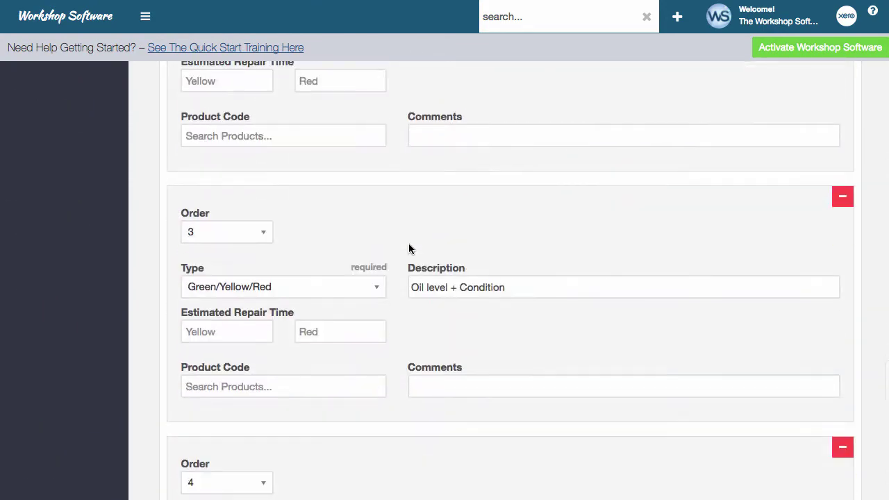
pyautogui.scroll(-15, 408, 248)
pyautogui.scroll(3, 383, 280)
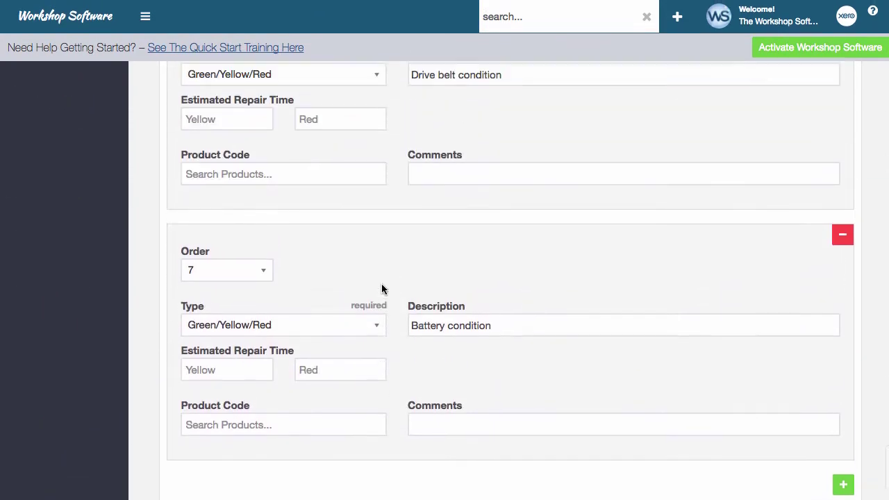
pyautogui.scroll(15, 382, 289)
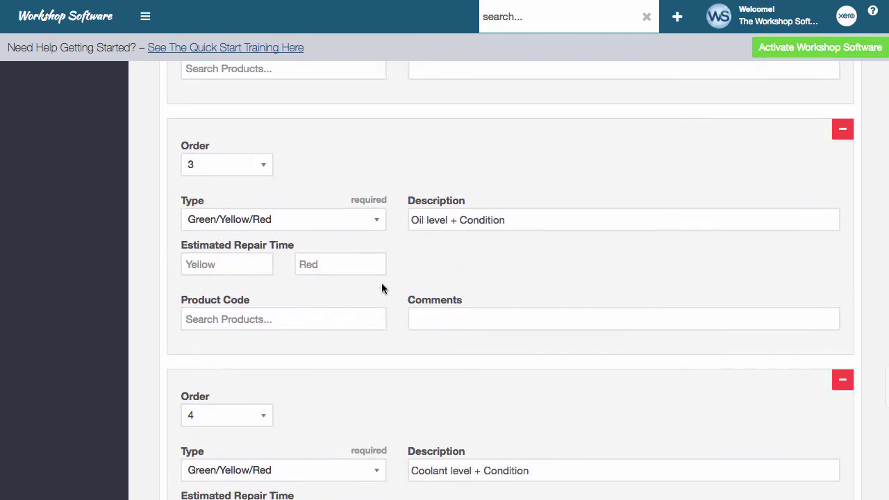
pyautogui.scroll(12, 381, 288)
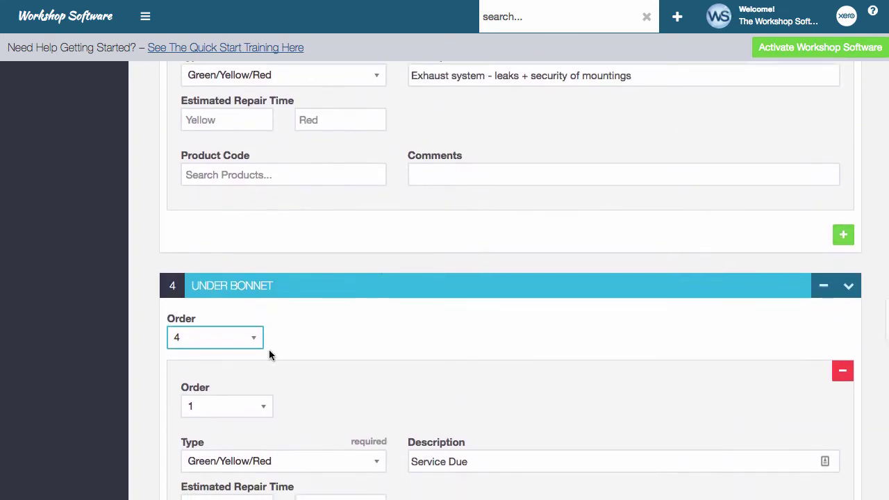
pyautogui.click(252, 339)
pyautogui.click(230, 366)
pyautogui.scroll(1, 539, 303)
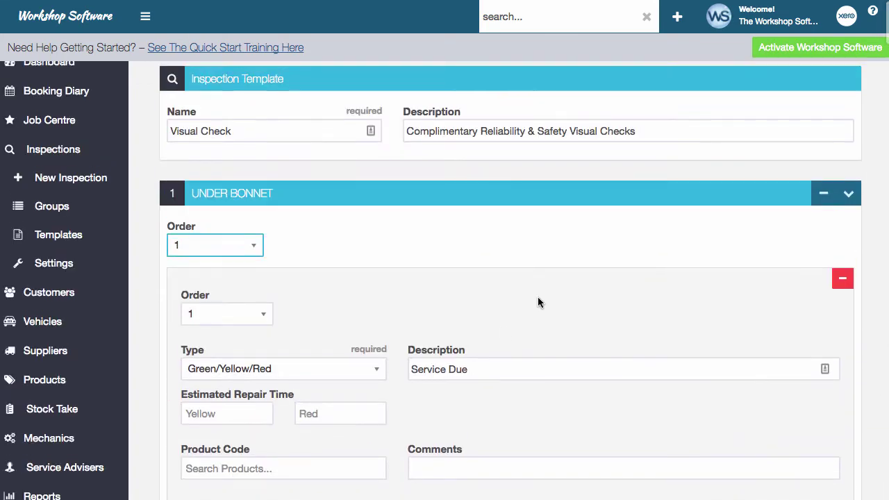
pyautogui.scroll(1, 538, 302)
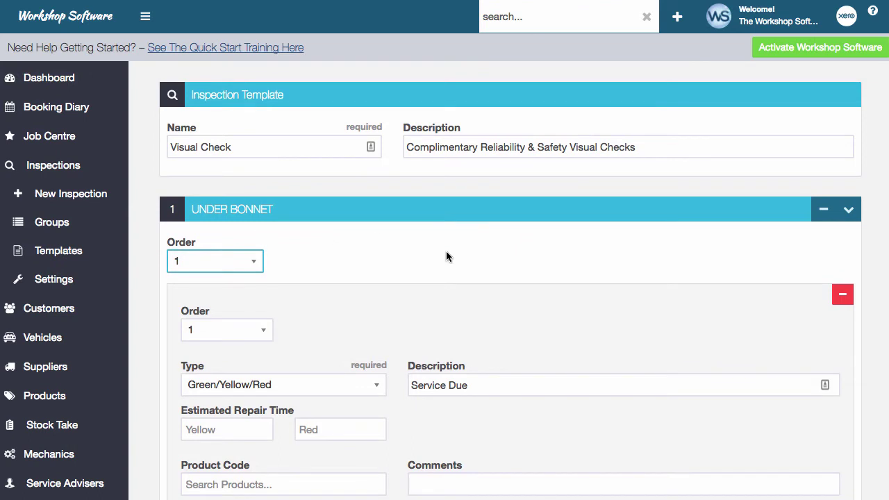
# - Add a new item after Battery condition in the Under Bonnet group and set its type to Green/Yellow/Red
pyautogui.scroll(-5, 447, 256)
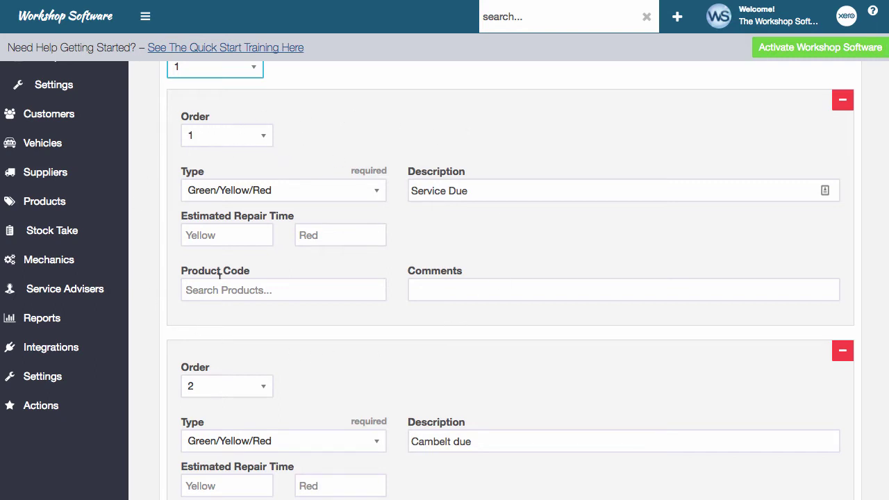
pyautogui.scroll(-20, 264, 333)
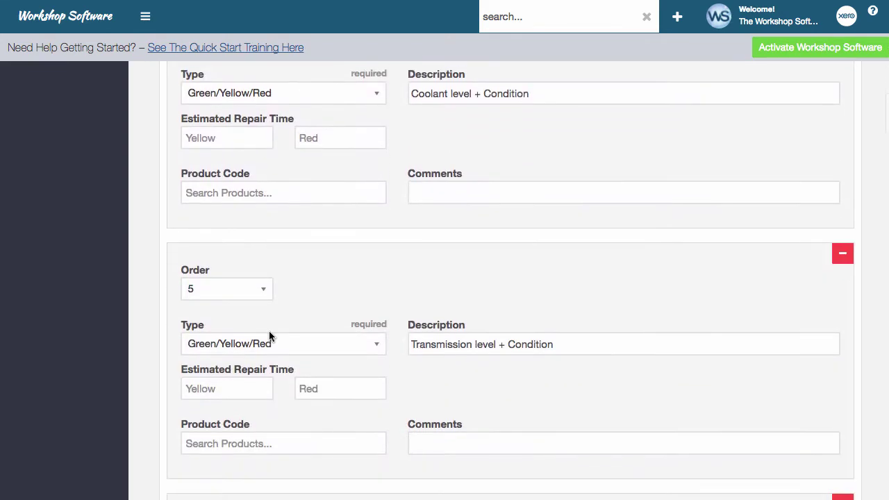
pyautogui.scroll(-12, 314, 336)
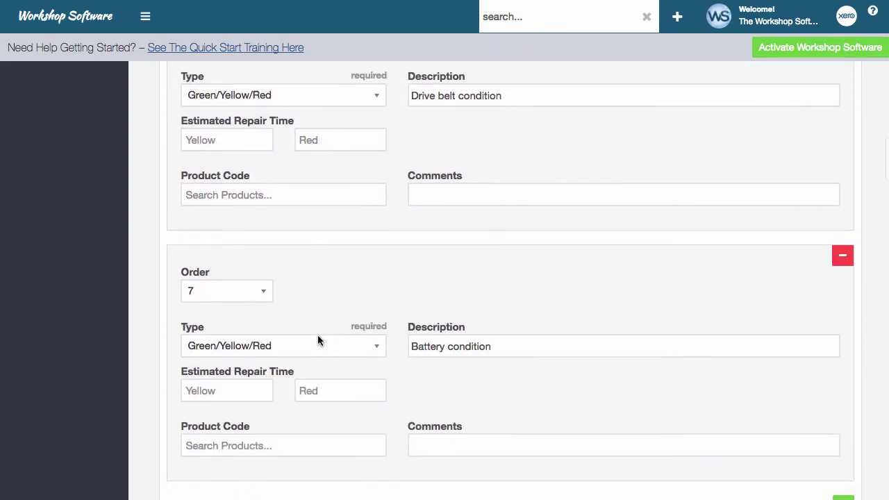
pyautogui.scroll(-5, 317, 340)
pyautogui.scroll(3, 318, 337)
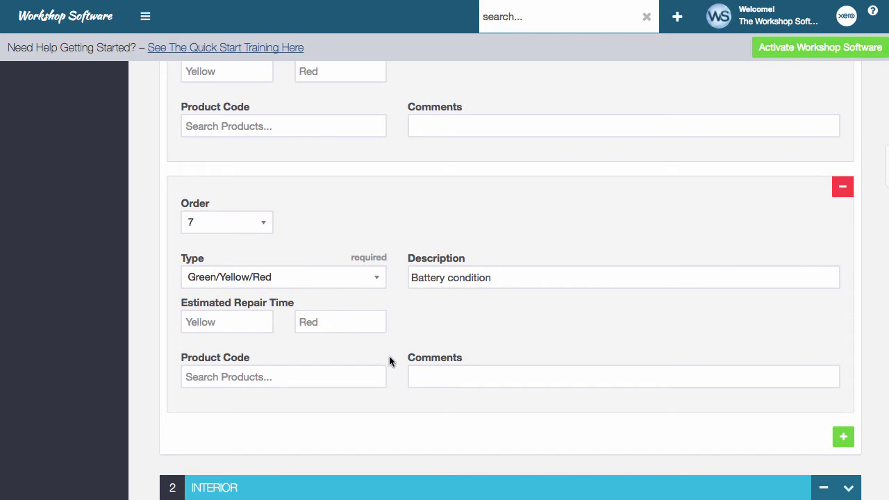
pyautogui.scroll(-2, 697, 374)
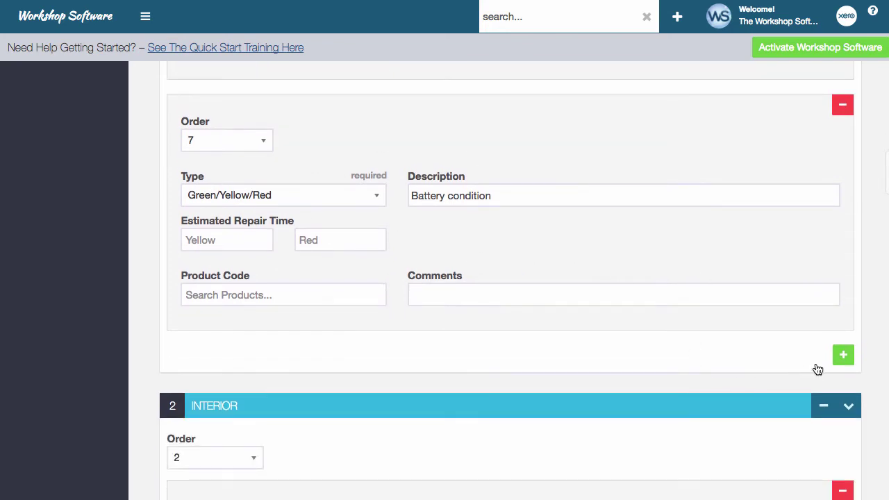
pyautogui.click(841, 358)
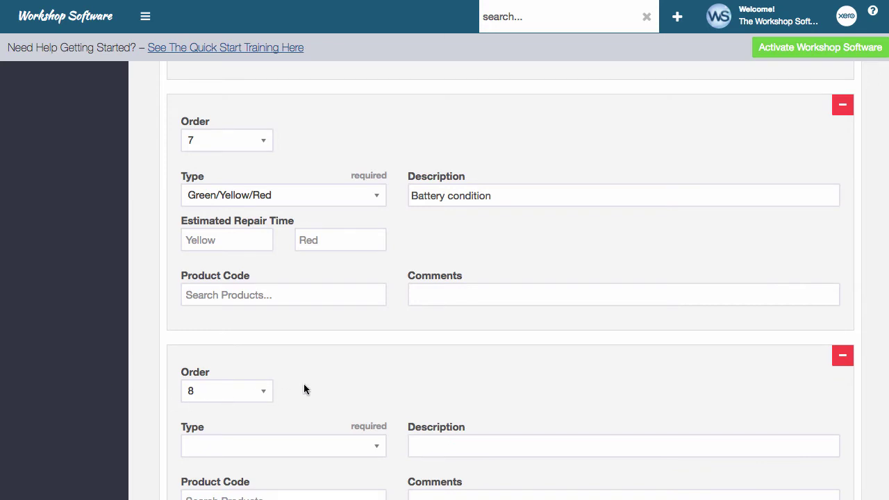
pyautogui.scroll(-3, 304, 387)
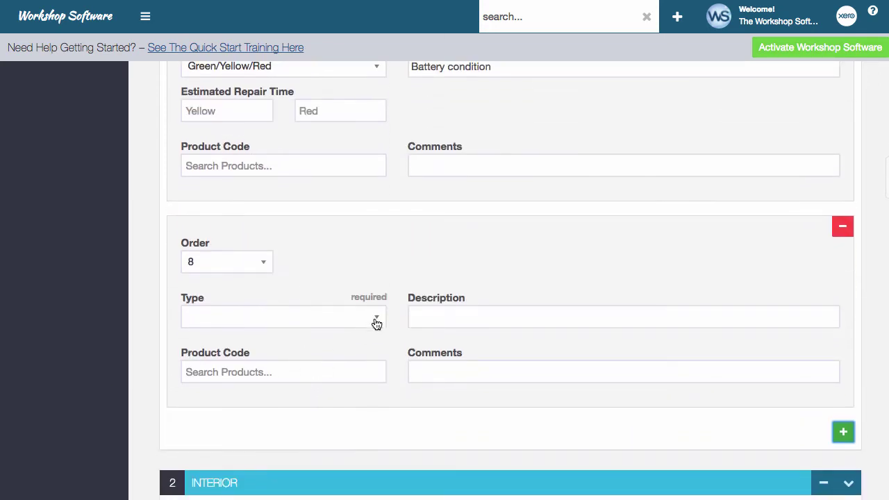
pyautogui.click(376, 320)
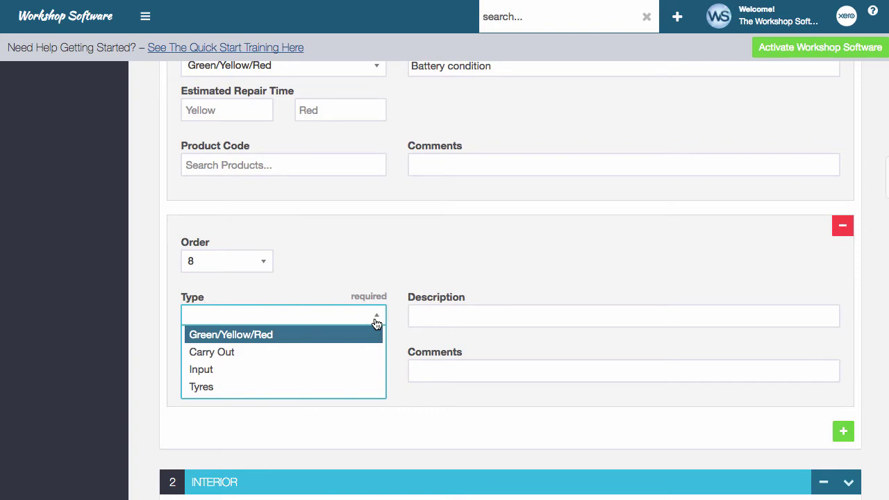
pyautogui.click(303, 335)
# - Describe the new Under Bonnet item as "Check Brake Discs" and assign it product code BK01 (DISC BRAKE SERVICE)
pyautogui.click(445, 315)
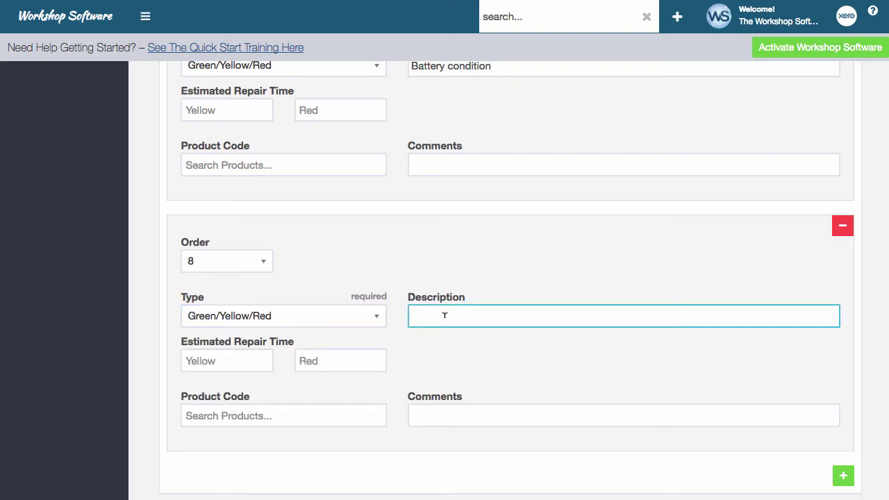
pyautogui.write('Check Brake Did')
pyautogui.press('BackSpace')
pyautogui.write('scs')
pyautogui.click(236, 415)
pyautogui.write('bk')
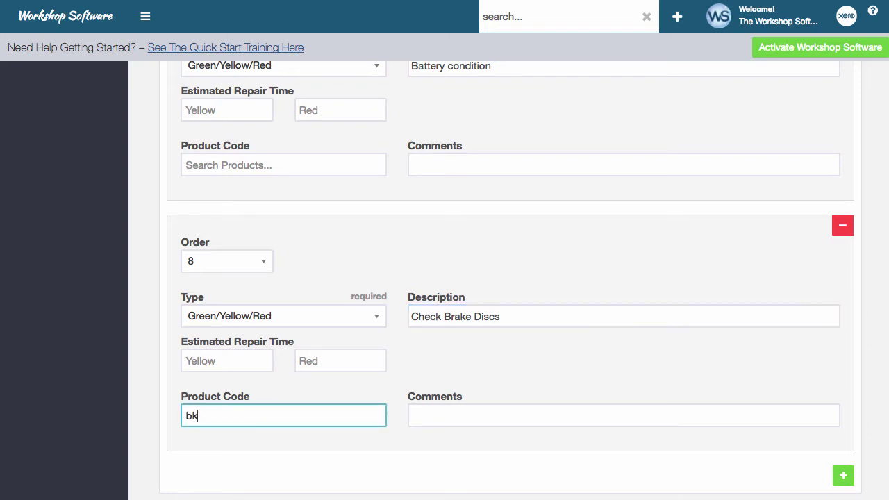
pyautogui.write('01')
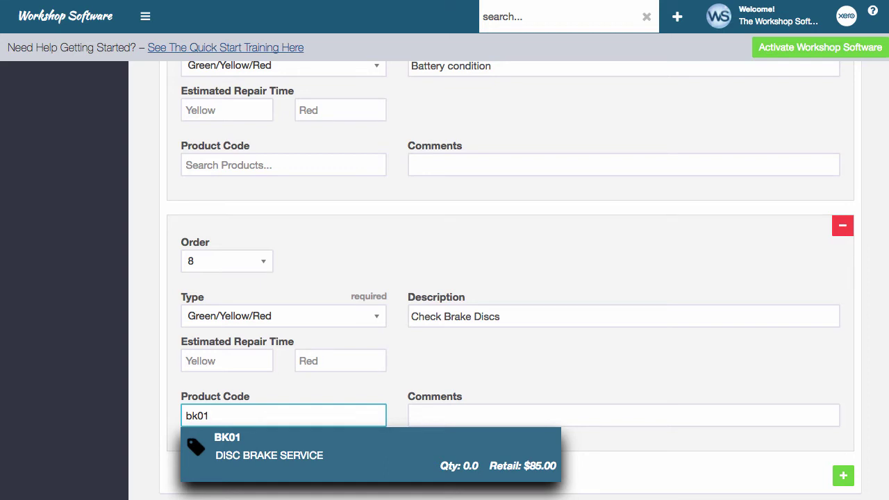
pyautogui.click(315, 464)
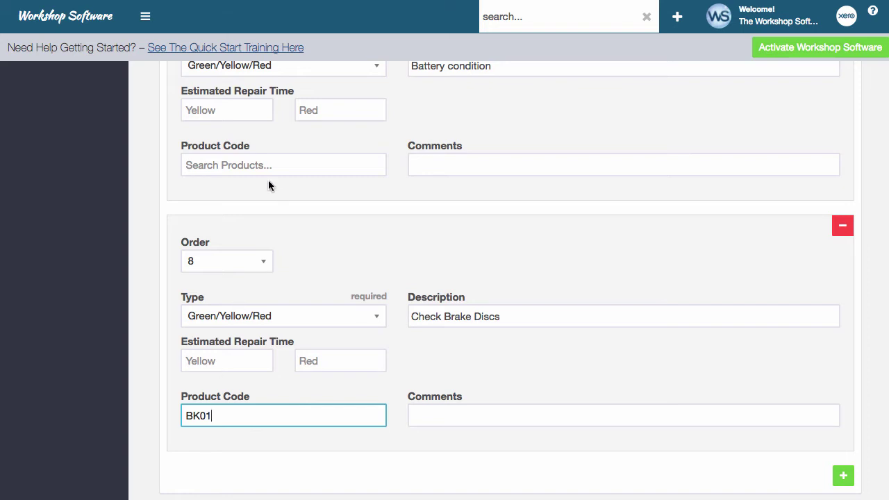
pyautogui.scroll(4, 278, 174)
pyautogui.scroll(7, 303, 163)
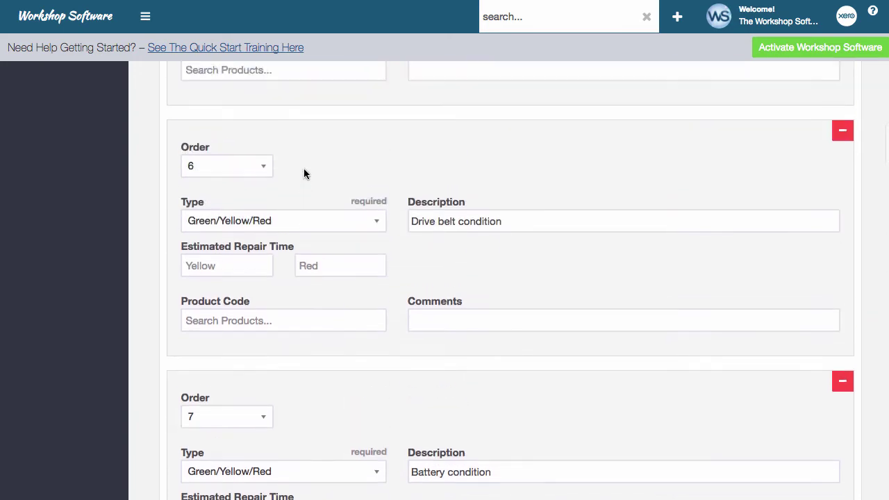
pyautogui.scroll(3, 292, 352)
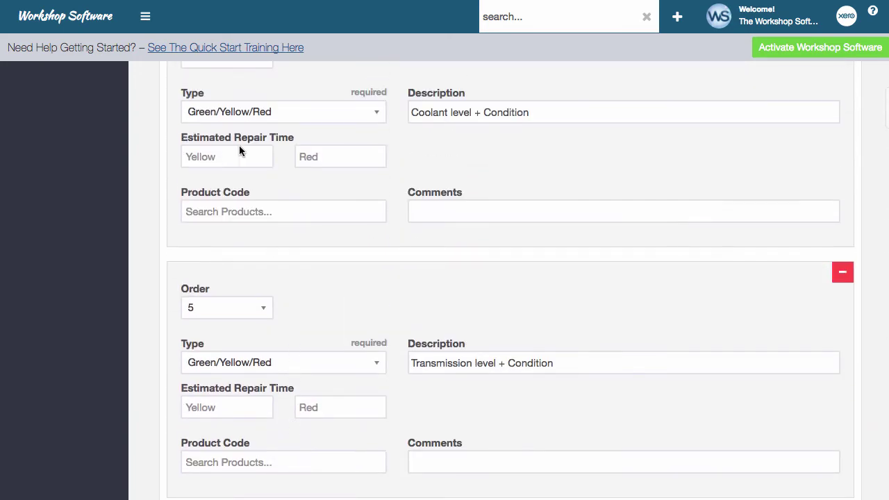
pyautogui.scroll(3, 277, 241)
pyautogui.scroll(-6, 280, 239)
pyautogui.scroll(-15, 280, 238)
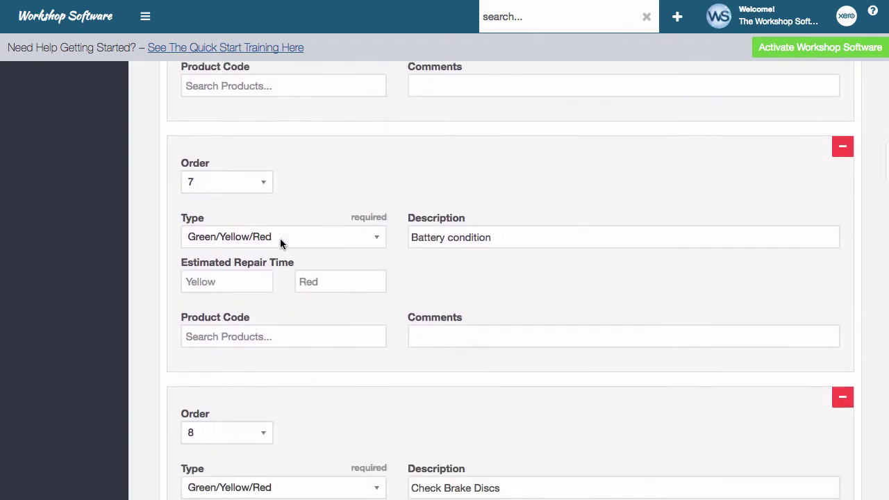
# - Change the Check Brake Discs item's type to Carry Out in the Under Bonnet group
pyautogui.scroll(3, 280, 238)
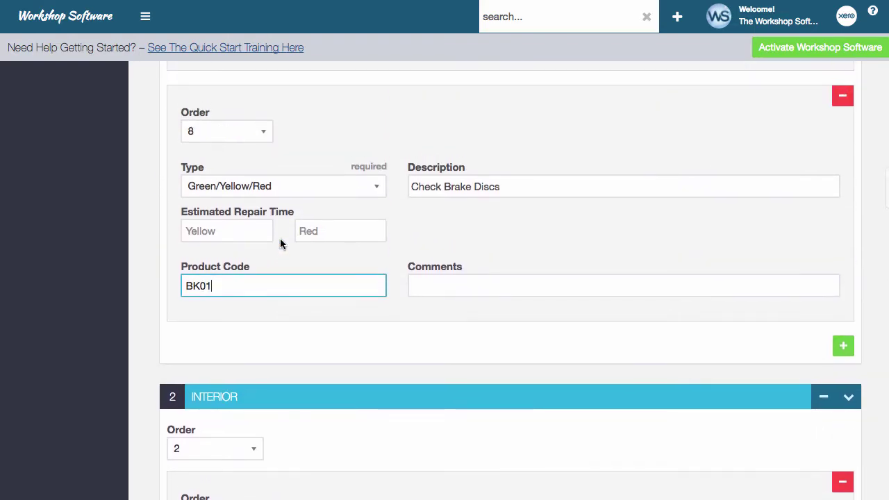
pyautogui.scroll(1, 280, 244)
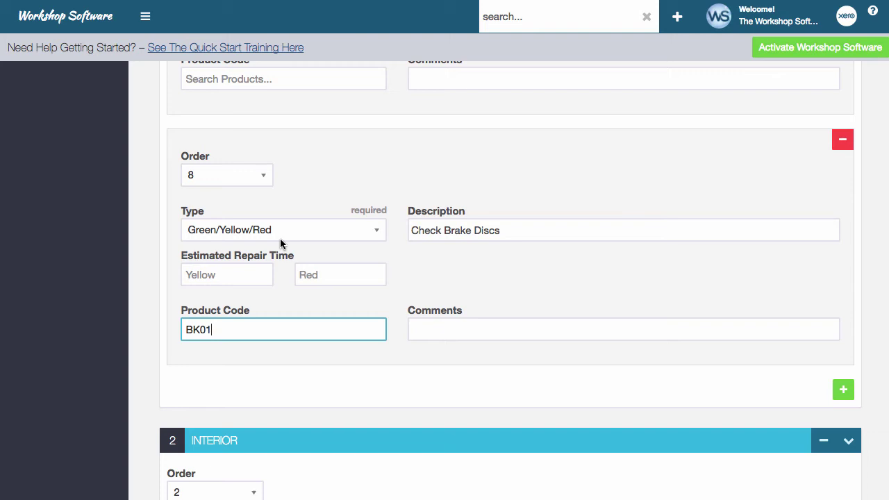
pyautogui.click(327, 235)
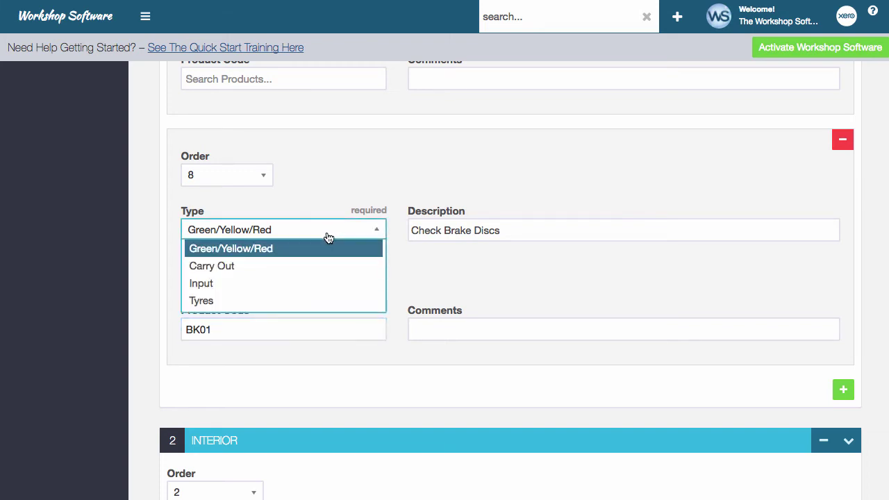
pyautogui.click(294, 266)
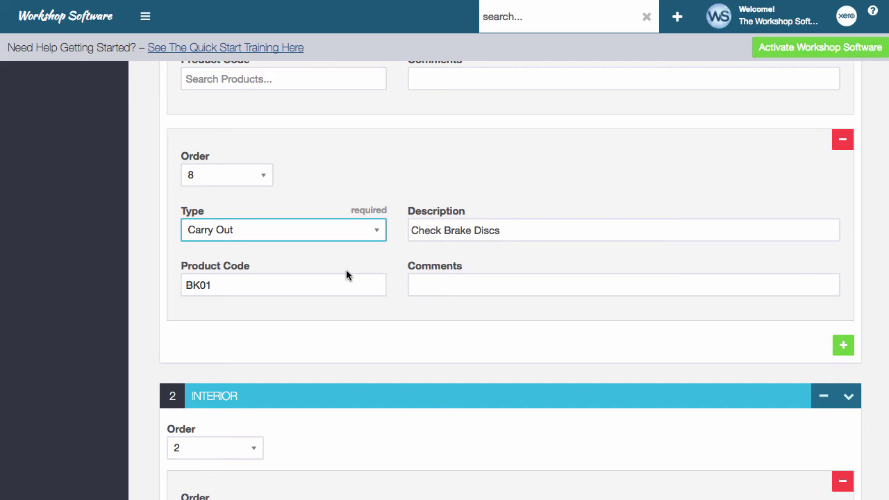
# - Set the Check Brake Discs item's type to Input and clear its product code
pyautogui.click(341, 232)
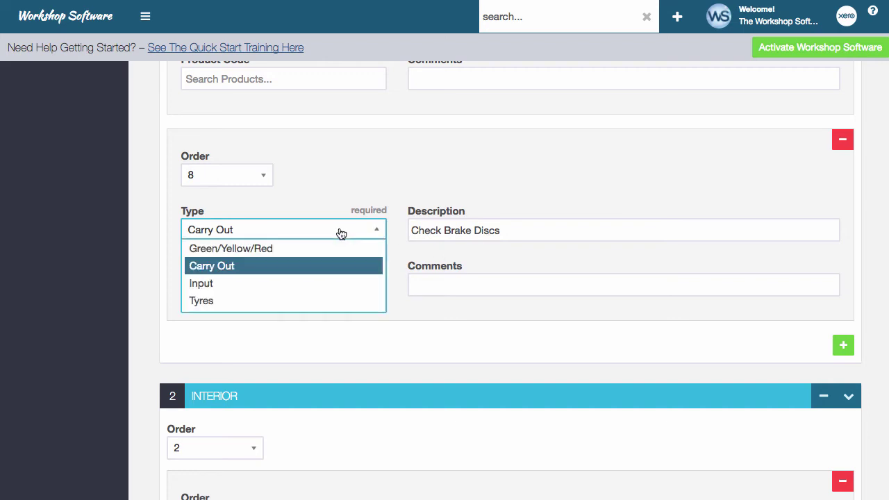
pyautogui.click(298, 284)
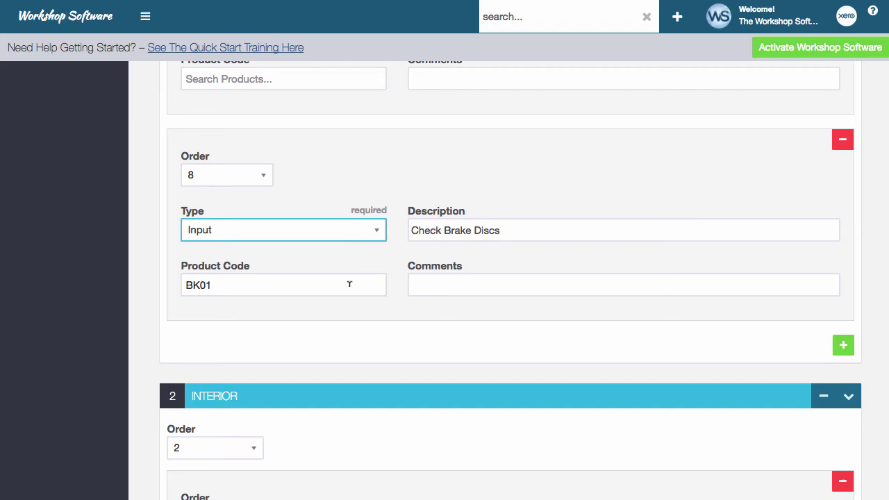
pyautogui.moveTo(270, 283); pyautogui.dragTo(160, 276)
pyautogui.press('BackSpace')
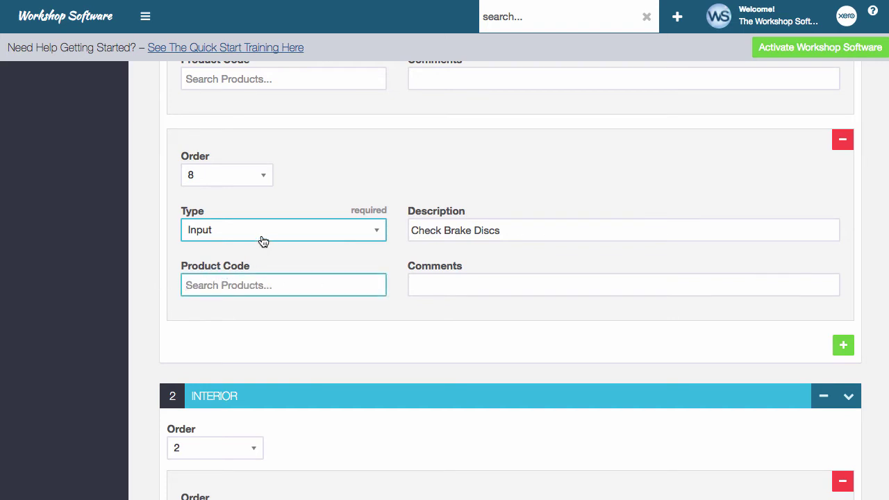
pyautogui.click(264, 233)
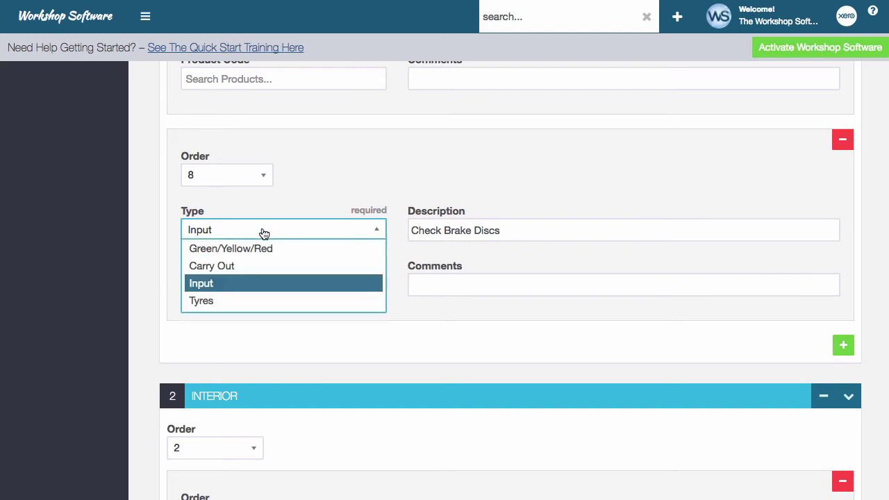
pyautogui.click(254, 285)
pyautogui.moveTo(526, 227); pyautogui.dragTo(375, 234)
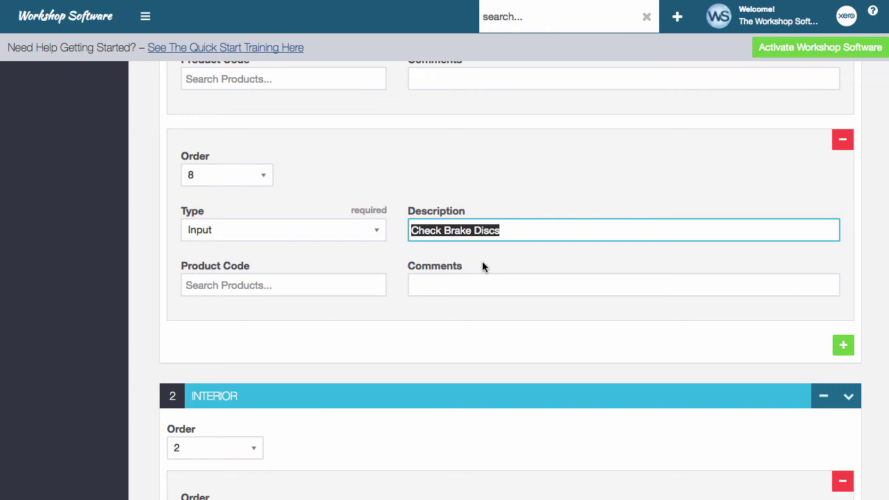
# - Set the item's type to Tyres and replace its description with "Tyre Pressure"
pyautogui.click(375, 231)
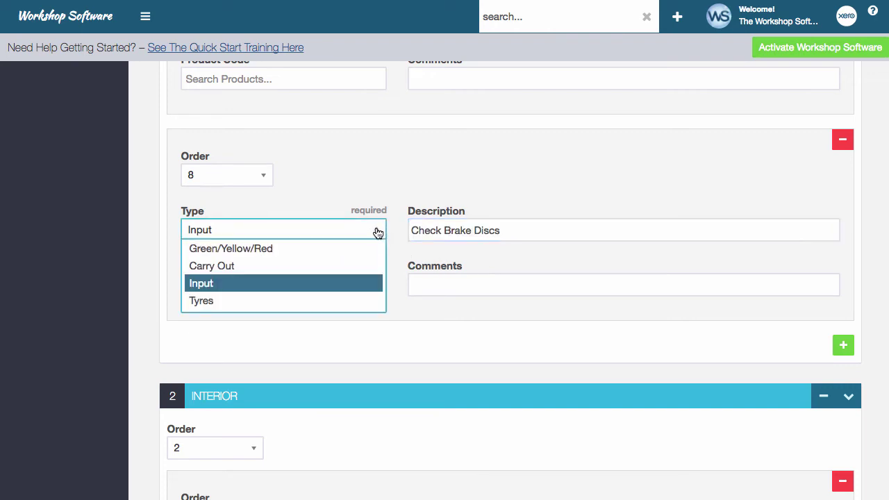
pyautogui.click(241, 302)
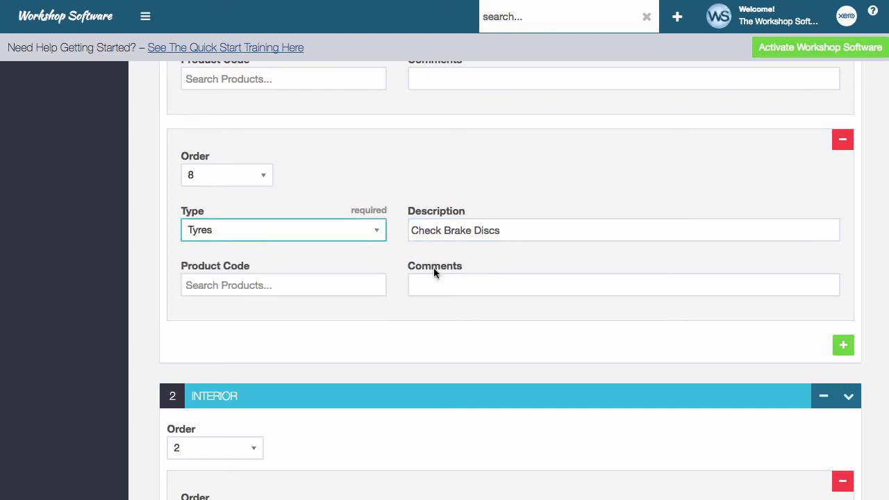
pyautogui.moveTo(410, 230); pyautogui.dragTo(524, 232)
pyautogui.press('BackSpace')
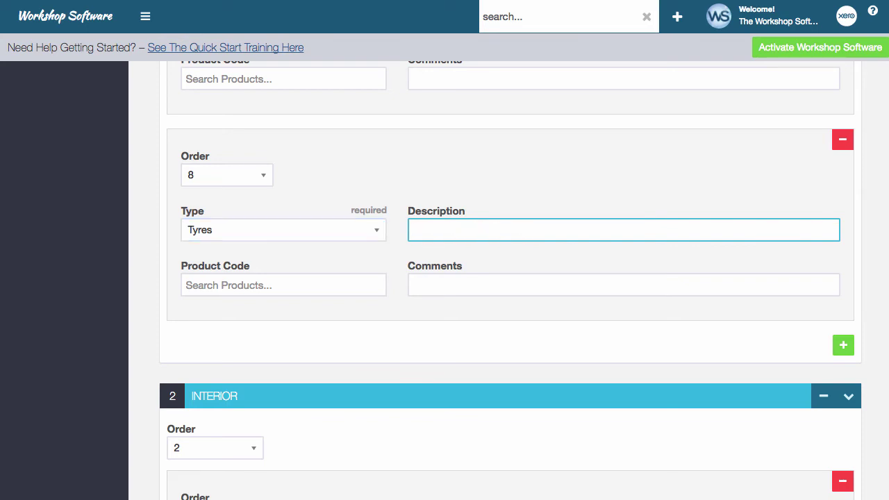
pyautogui.write('Tyre Pressure')
# - Save the modified Visual Check inspection template
pyautogui.scroll(-12, 667, 385)
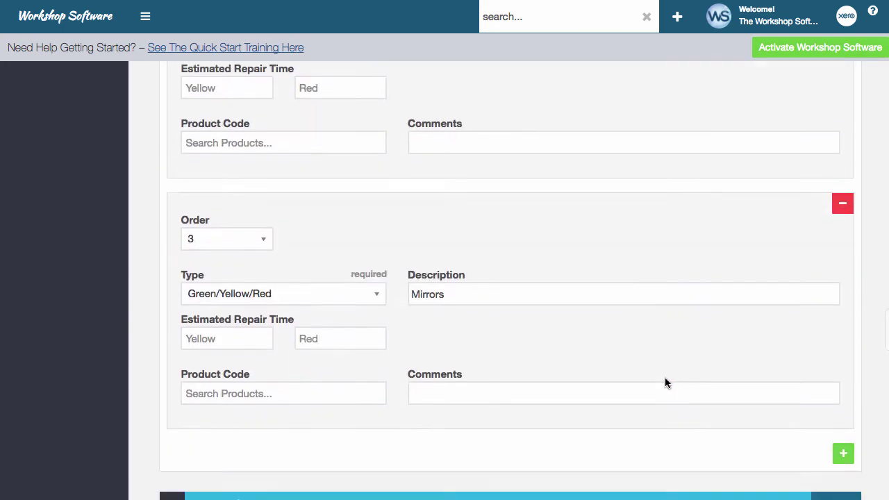
pyautogui.scroll(-12, 664, 378)
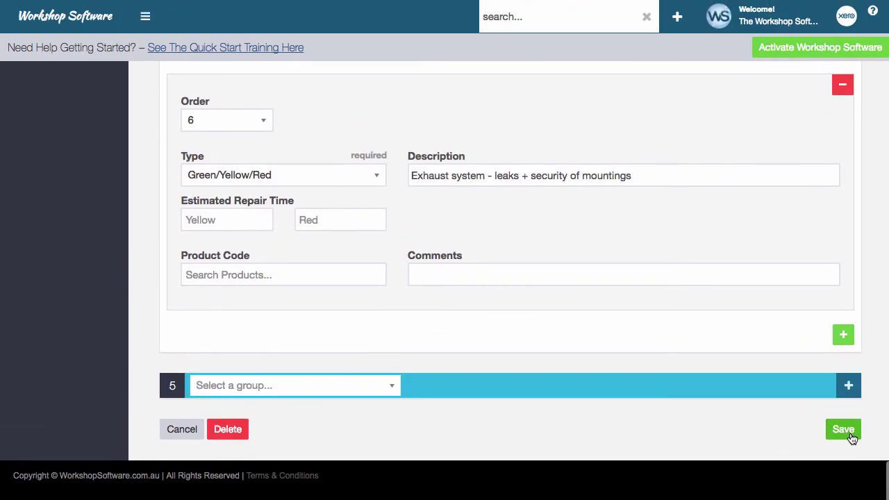
pyautogui.click(843, 429)
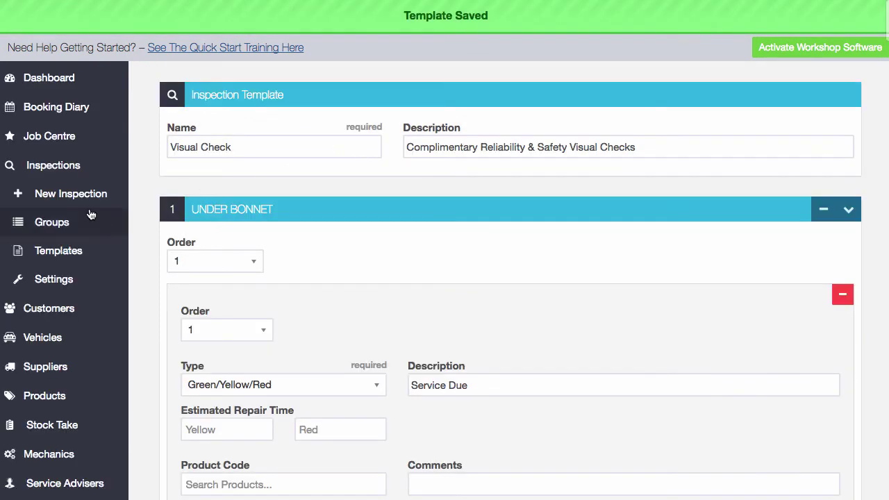
# - Start a new inspection, search the customers for "abc" and choose ABC Electrical
pyautogui.click(75, 194)
pyautogui.write('a')
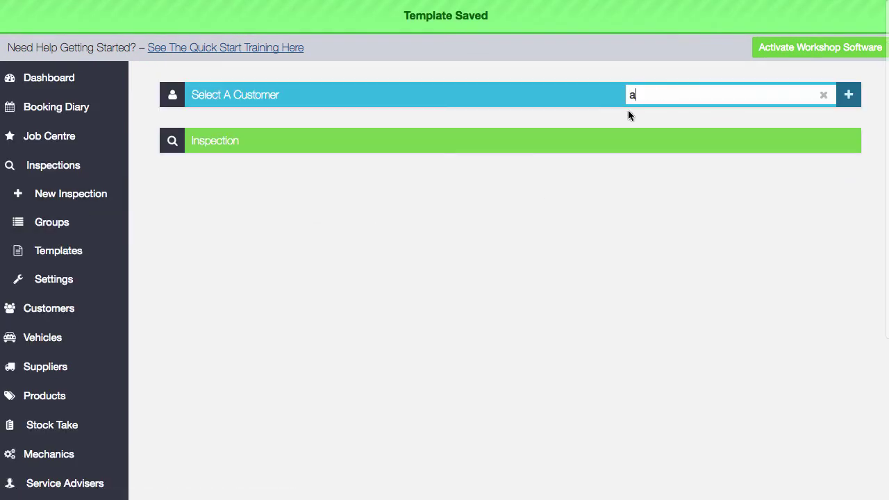
pyautogui.write('1')
pyautogui.press('BackSpace')
pyautogui.write('bc')
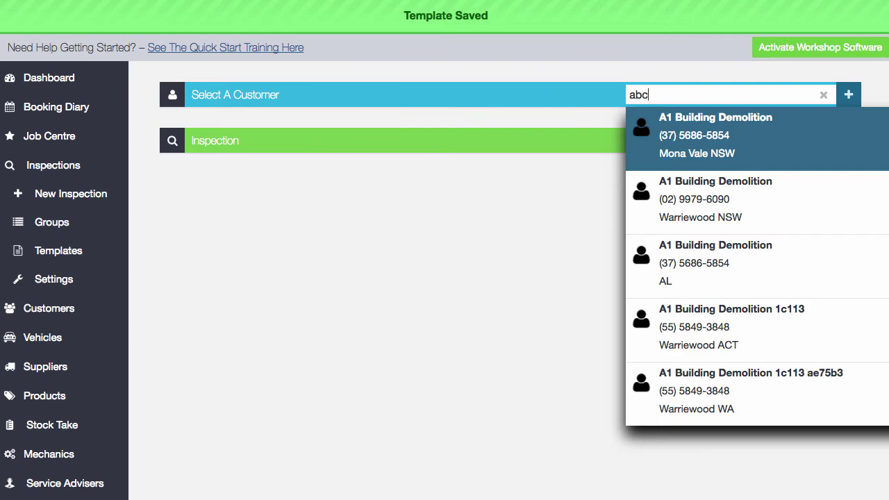
pyautogui.click(747, 227)
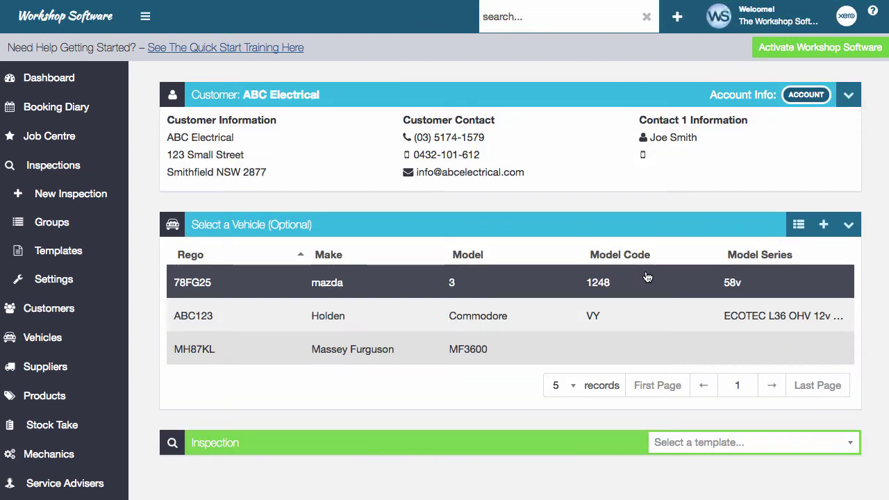
# - Select the customer's Holden Commodore and apply the Visual Check template to the inspection
pyautogui.click(511, 325)
pyautogui.click(761, 355)
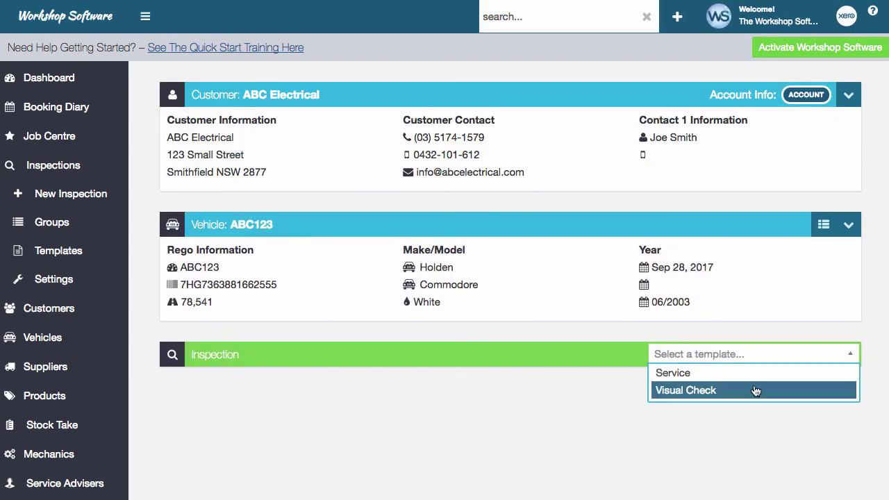
pyautogui.click(754, 389)
# - Examine the Tyre Pressure item's entry fields and the other Under Bonnet checks in the new inspection
pyautogui.scroll(-15, 643, 361)
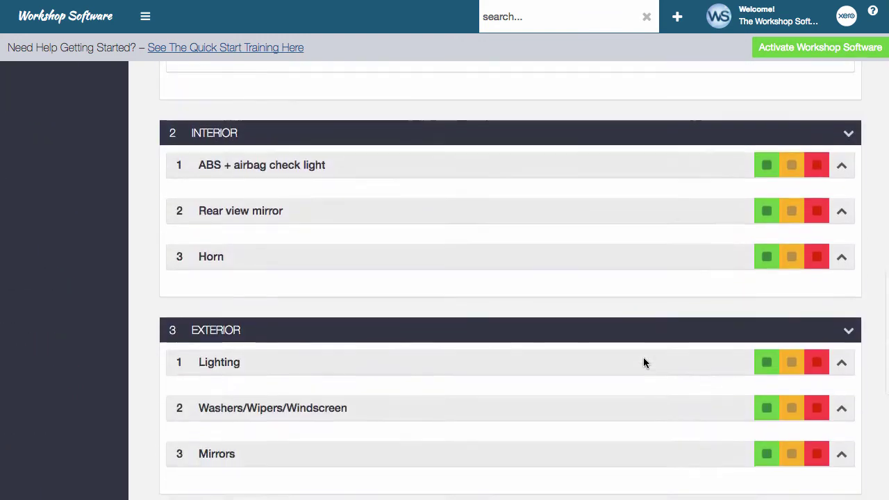
pyautogui.scroll(5, 643, 361)
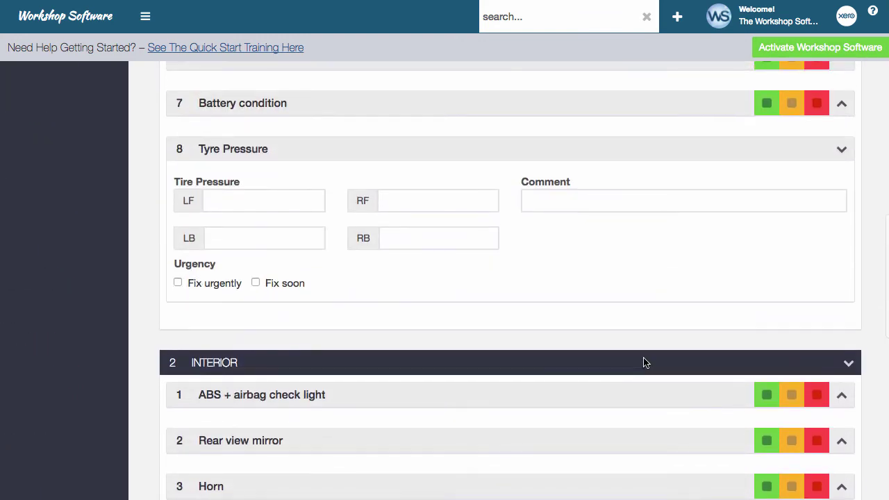
pyautogui.click(227, 195)
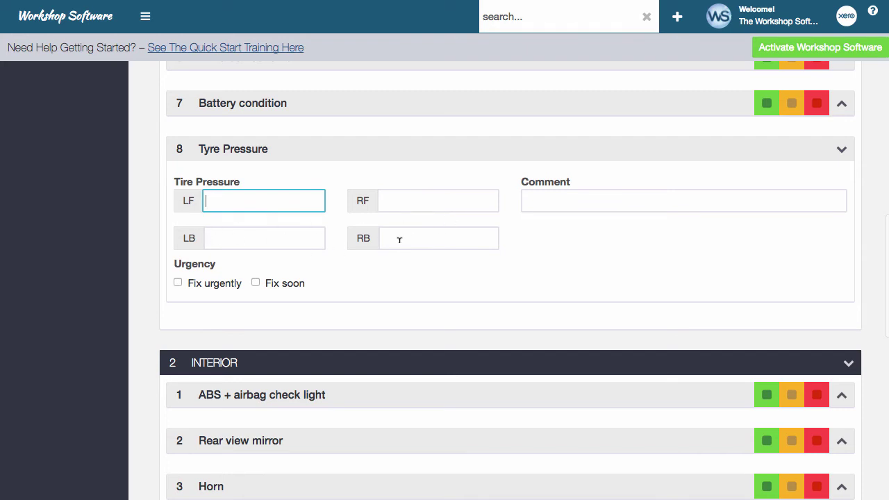
pyautogui.scroll(1, 416, 240)
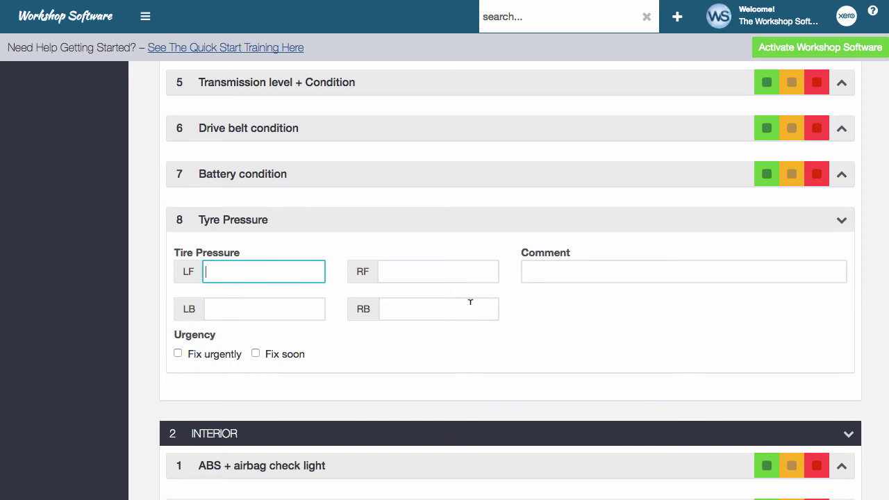
pyautogui.scroll(7, 471, 302)
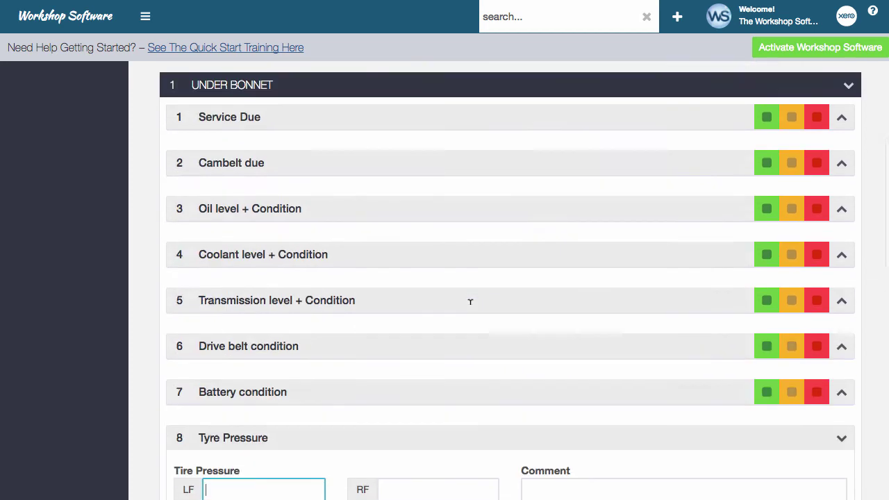
pyautogui.scroll(5, 186, 265)
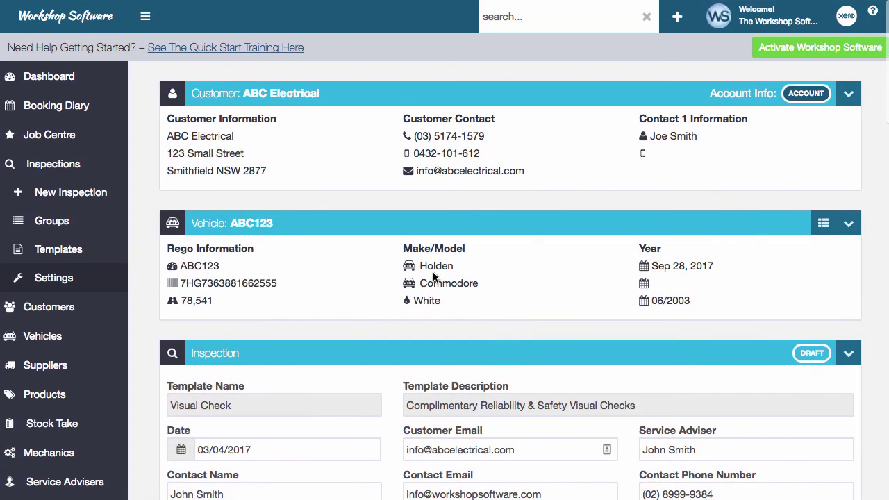
# - Reopen the Visual Check inspection template and locate the Tyre Pressure item in its Under Bonnet group
pyautogui.click(64, 249)
pyautogui.click(767, 197)
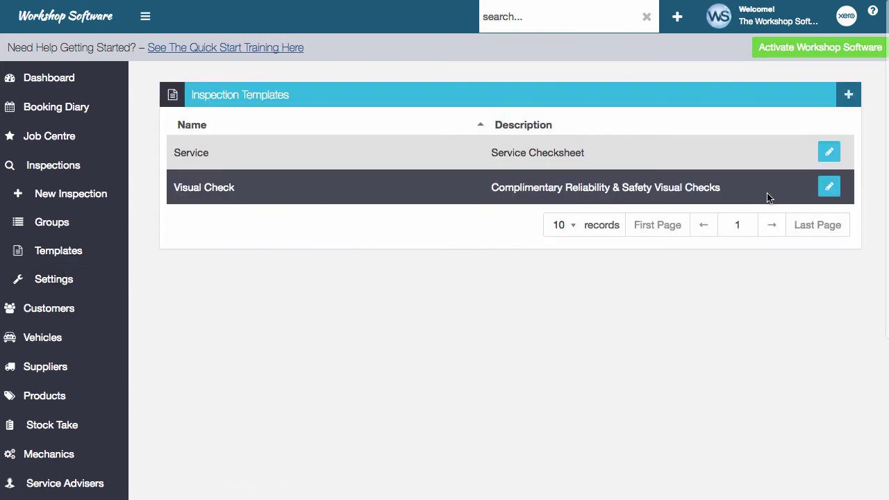
pyautogui.scroll(-3, 721, 302)
pyautogui.scroll(-20, 722, 307)
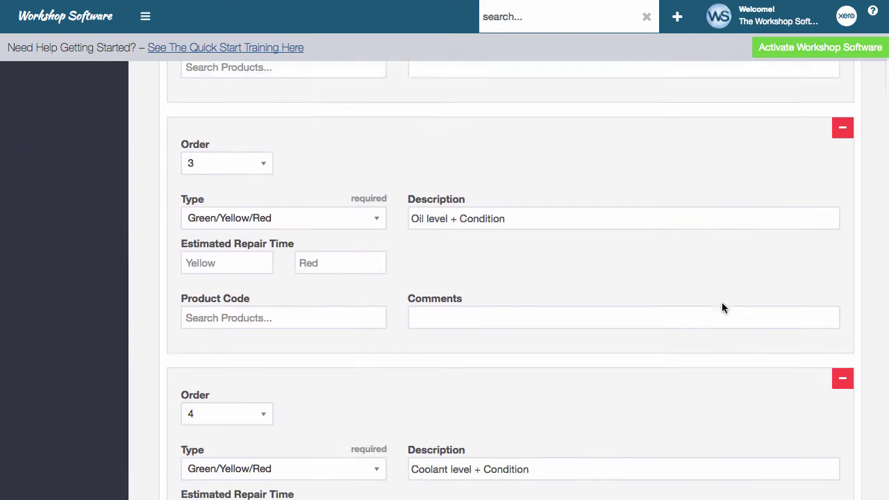
pyautogui.scroll(-2, 721, 307)
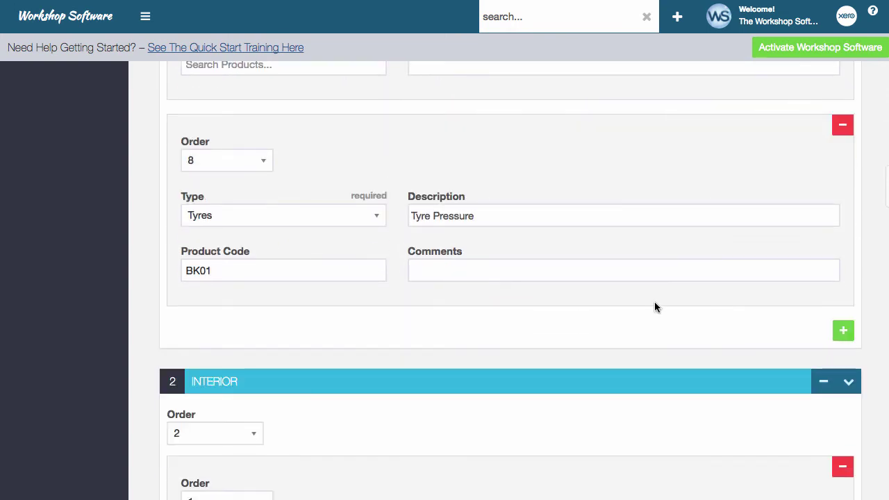
# - Move the Tyre Pressure item to order 4 within the Under Bonnet group
pyautogui.click(348, 223)
pyautogui.click(348, 223)
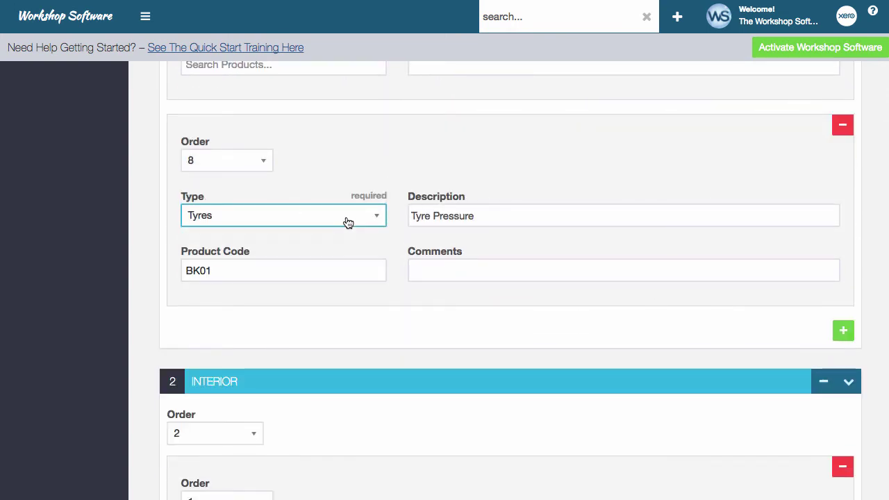
pyautogui.click(258, 167)
pyautogui.click(229, 234)
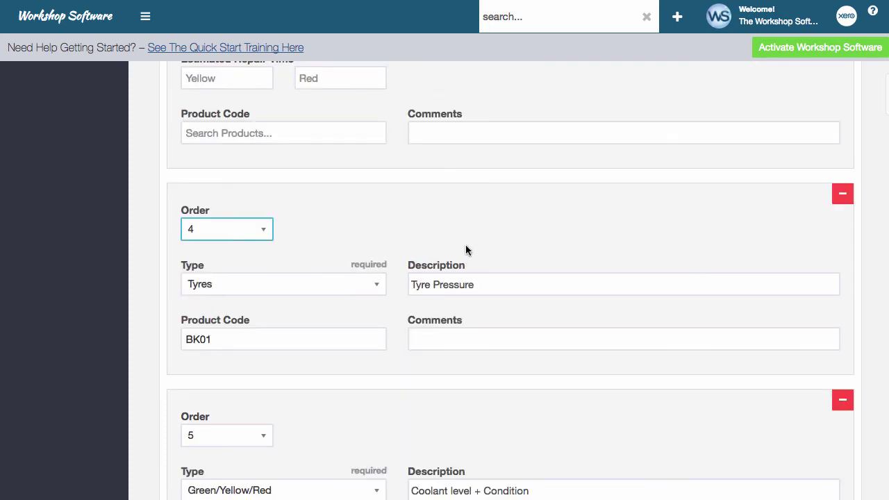
# - Try to remove the Tyre Pressure item from the Under Bonnet group
pyautogui.scroll(3, 522, 261)
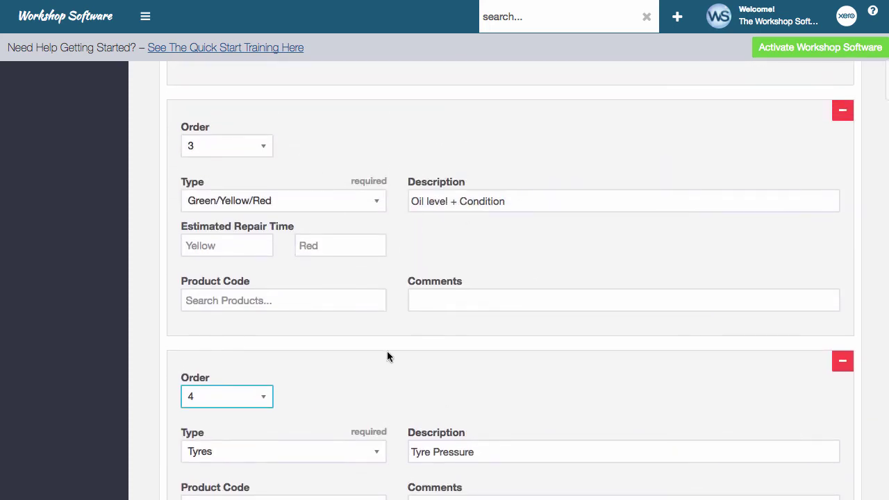
pyautogui.scroll(-3, 584, 381)
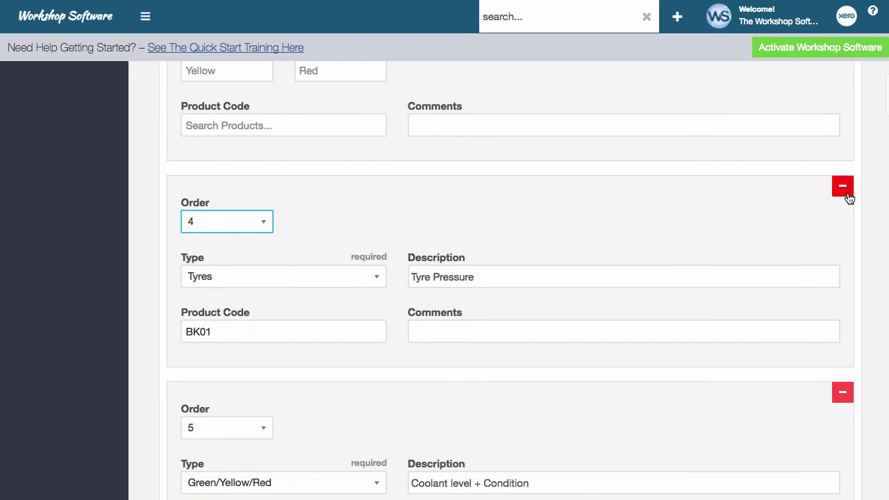
pyautogui.click(844, 189)
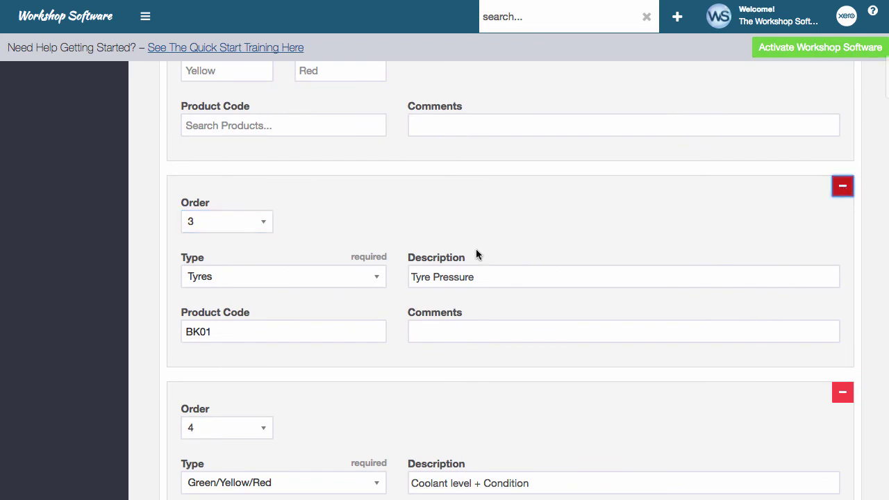
# - Save the changes to the Visual Check inspection template
pyautogui.scroll(-15, 617, 350)
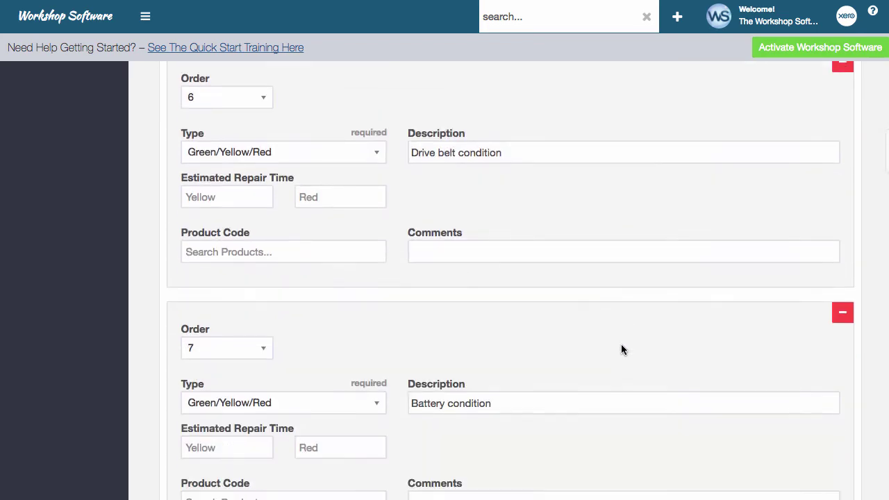
pyautogui.scroll(-15, 621, 346)
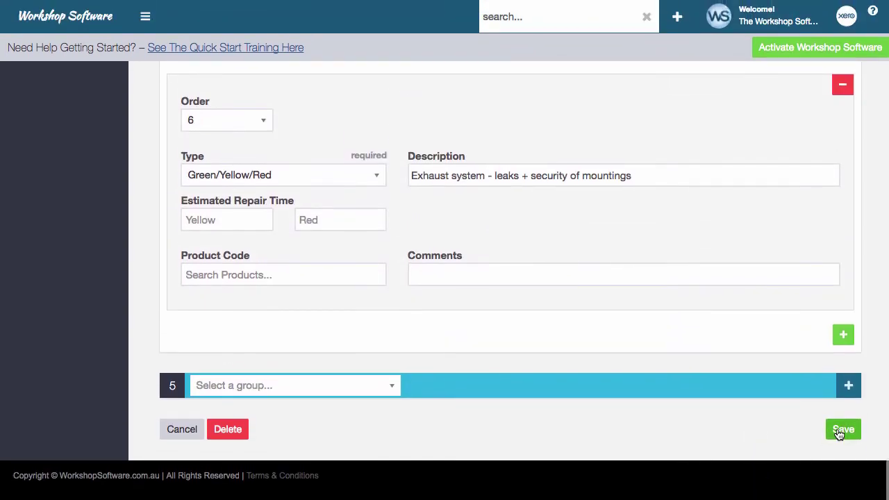
pyautogui.click(841, 430)
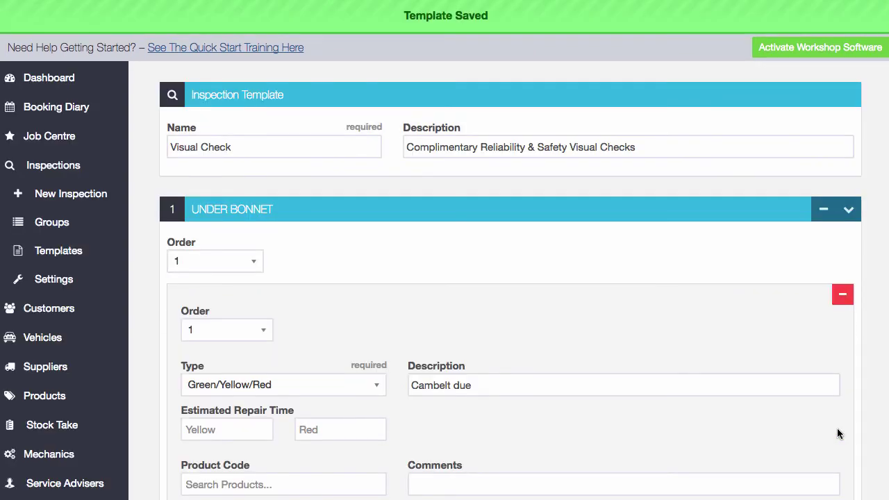
# - Start a new inspection template and add INTERIOR as its first group
pyautogui.click(141, 257)
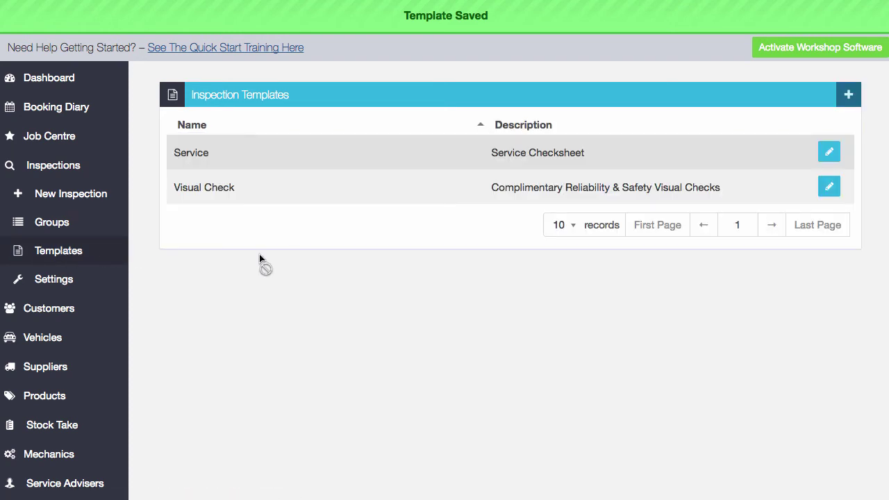
pyautogui.click(848, 94)
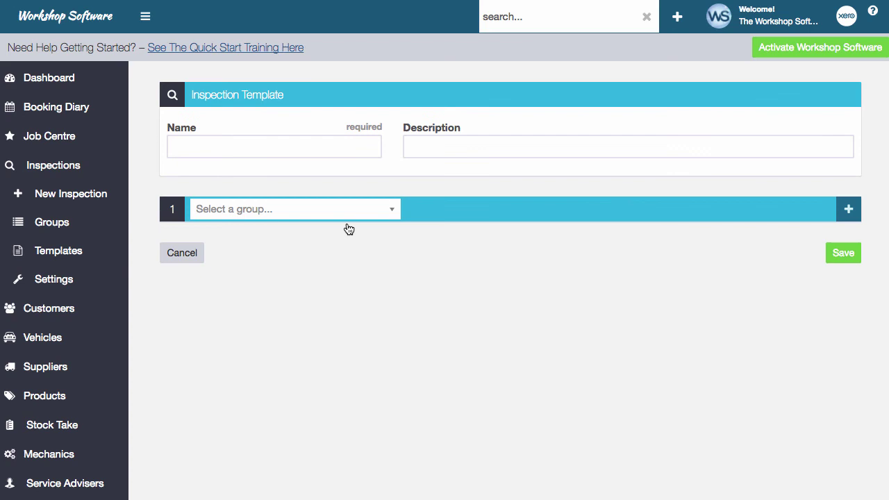
pyautogui.click(236, 143)
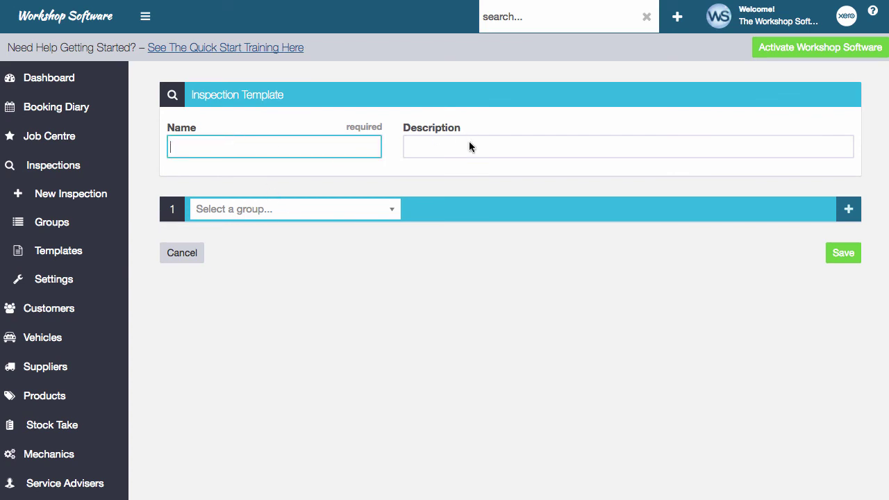
pyautogui.click(392, 211)
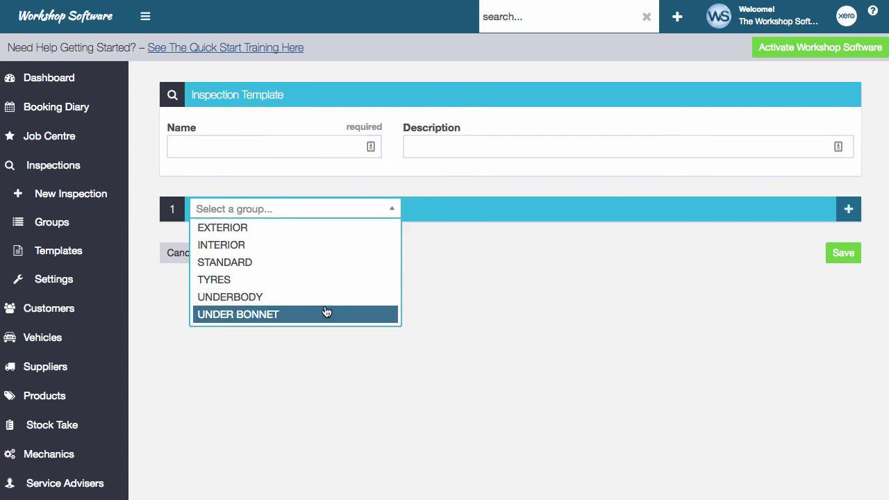
pyautogui.click(526, 254)
pyautogui.click(313, 212)
pyautogui.click(303, 244)
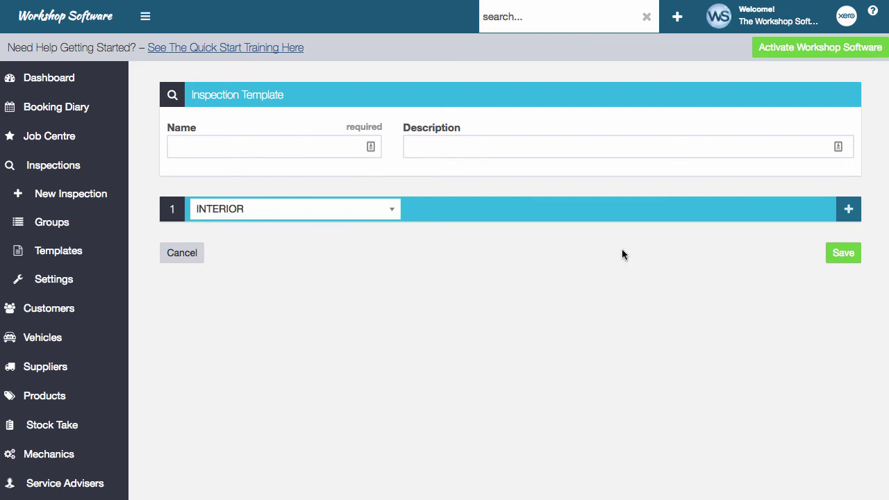
pyautogui.click(850, 210)
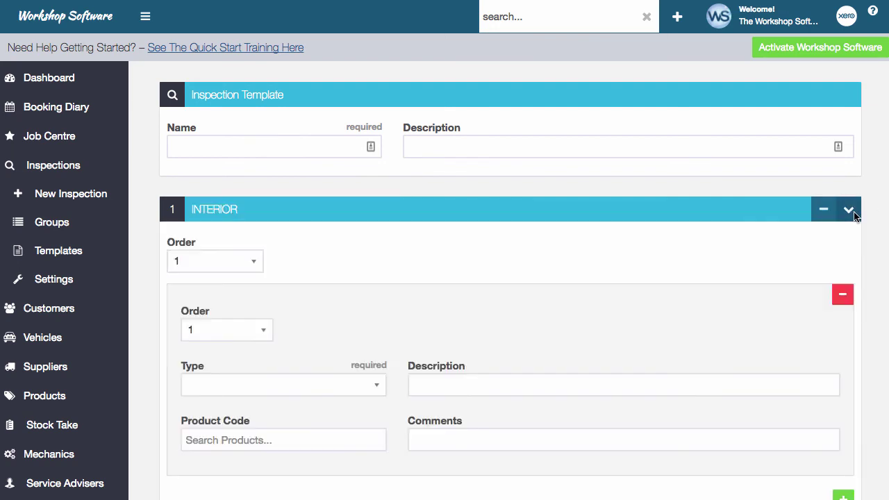
# - Set the first INTERIOR item's type to Green/Yellow/Red and add a second blank item to the group
pyautogui.scroll(-1, 522, 318)
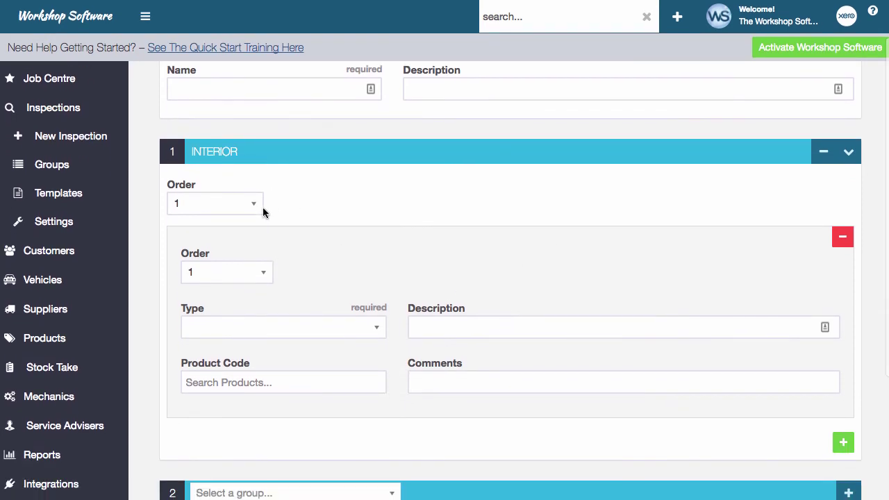
pyautogui.click(233, 329)
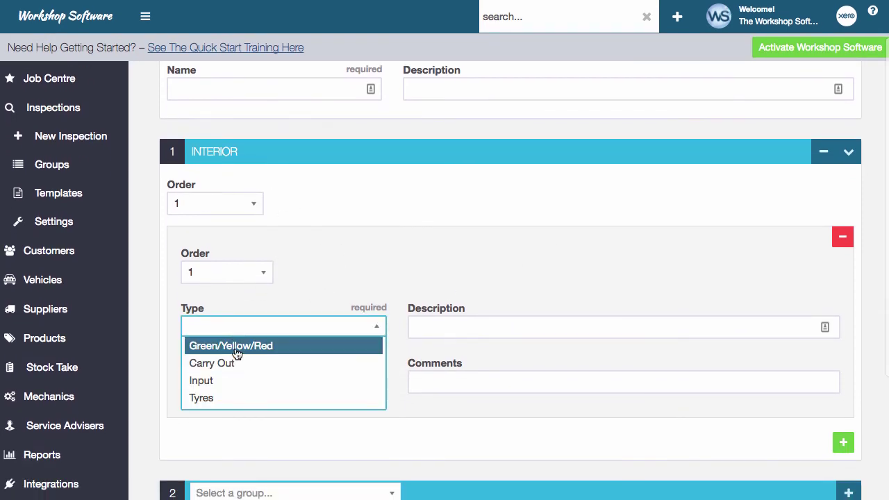
pyautogui.click(234, 344)
pyautogui.click(489, 332)
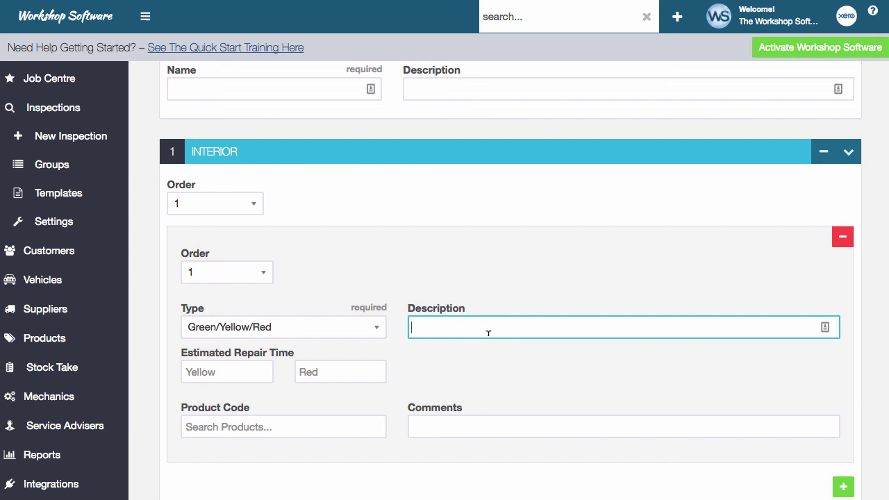
pyautogui.scroll(-3, 489, 333)
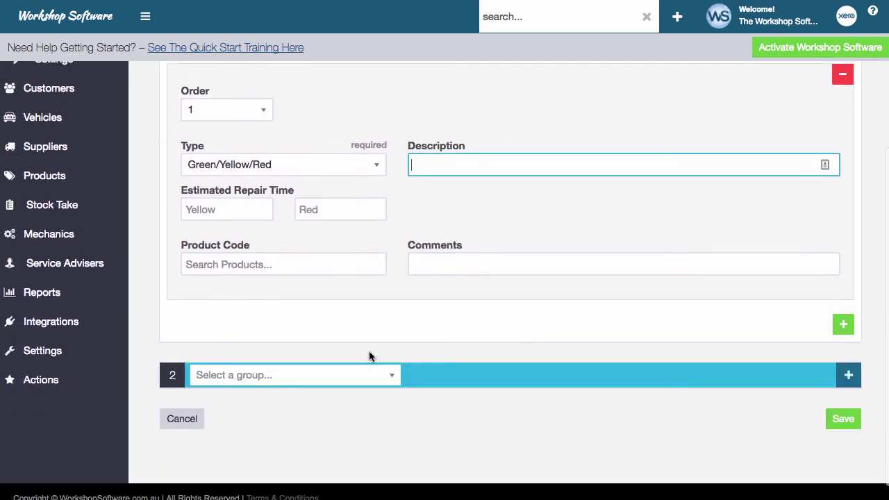
pyautogui.click(844, 325)
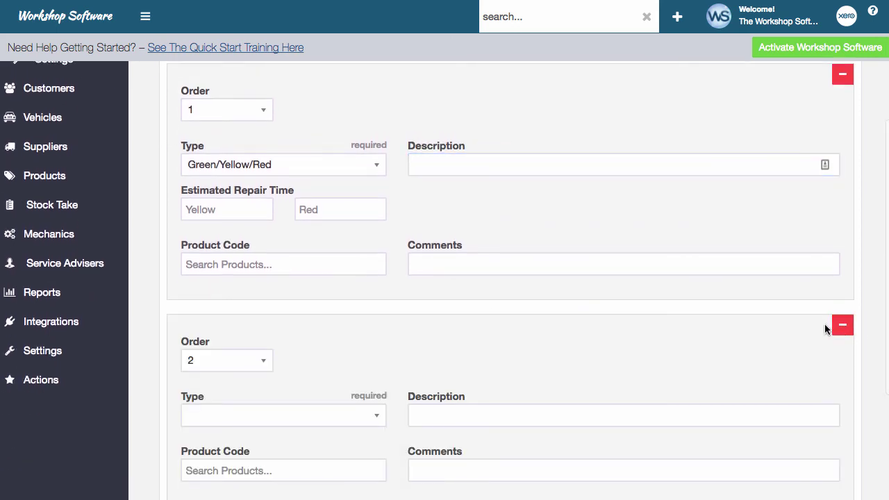
# - Add TYRES as the second group of the new inspection template
pyautogui.scroll(-2, 827, 329)
pyautogui.scroll(-1, 826, 329)
pyautogui.click(379, 410)
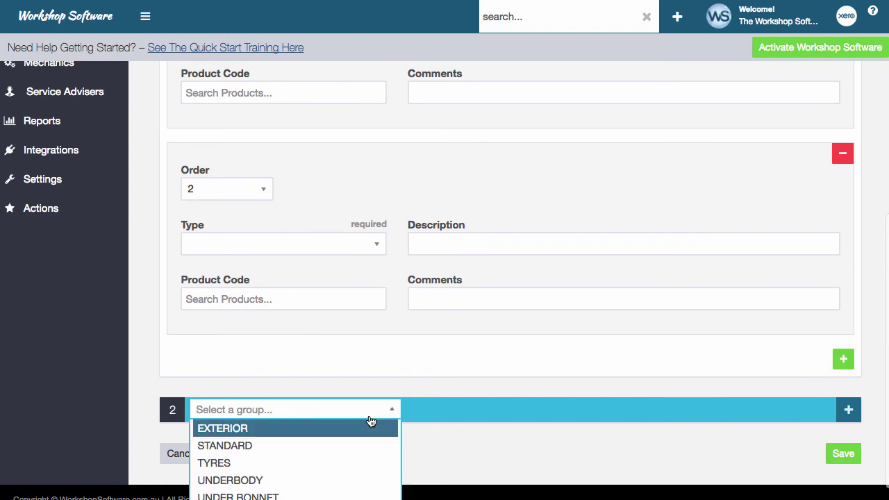
pyautogui.click(336, 463)
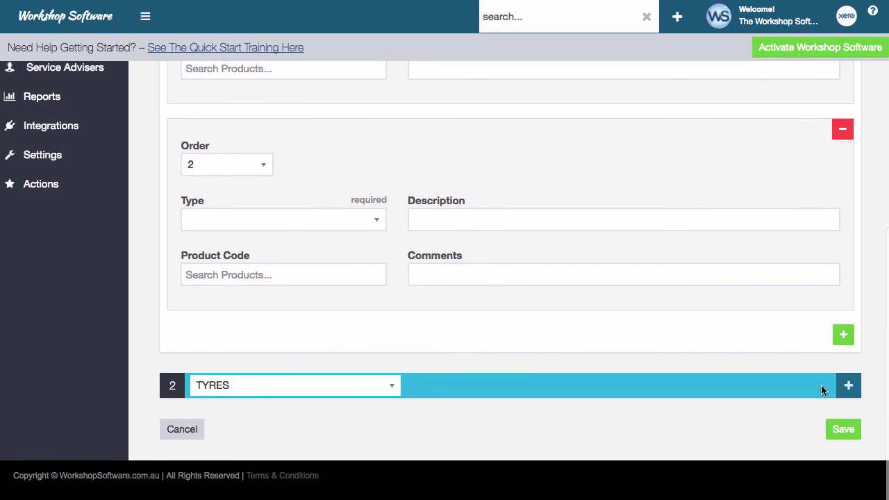
pyautogui.click(851, 388)
# - Add UNDERBODY as the third group of the new inspection template
pyautogui.scroll(-5, 639, 351)
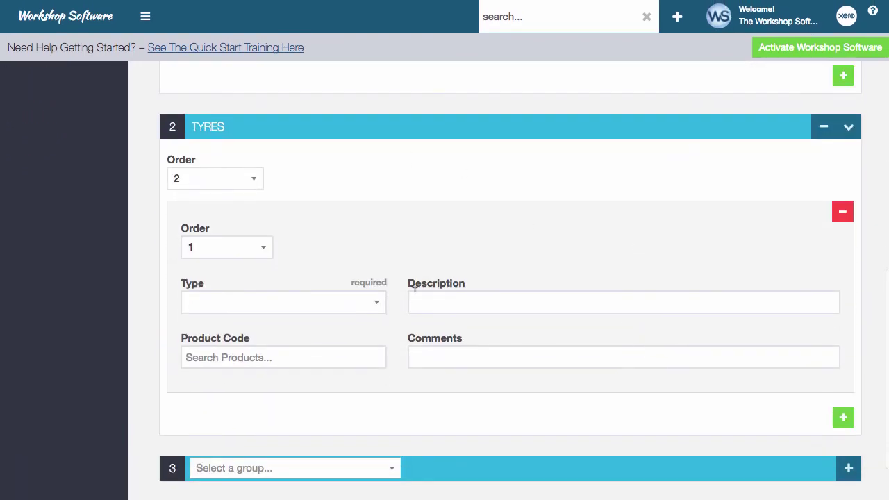
pyautogui.scroll(-2, 413, 445)
pyautogui.click(393, 386)
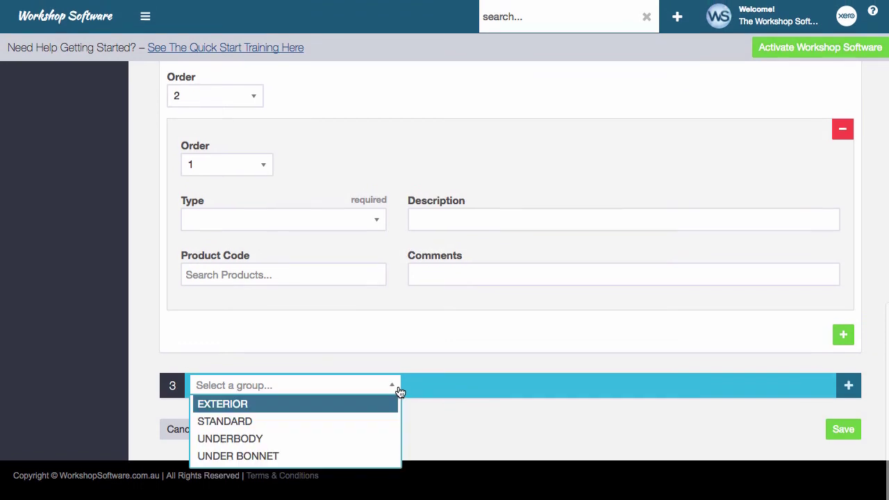
pyautogui.click(300, 439)
pyautogui.click(848, 386)
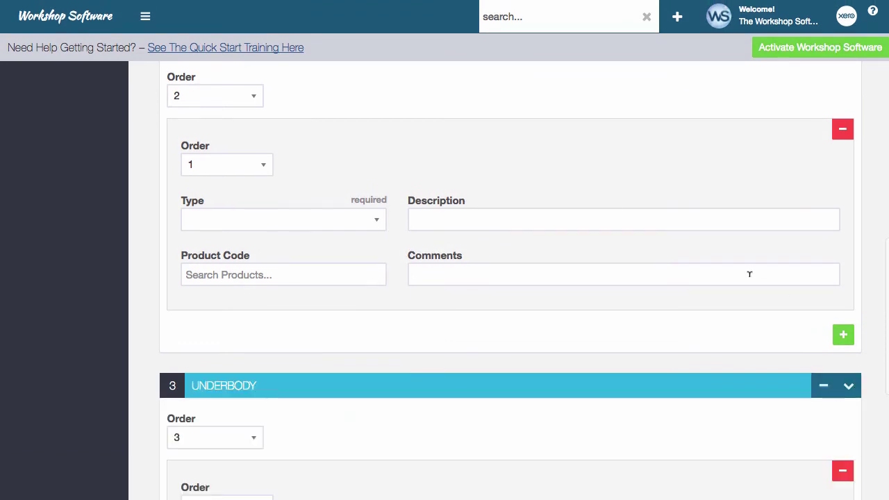
# - Review the new template's name and description fields and the items in its INTERIOR, TYRES and UNDERBODY groups
pyautogui.scroll(1, 750, 271)
pyautogui.scroll(5, 750, 271)
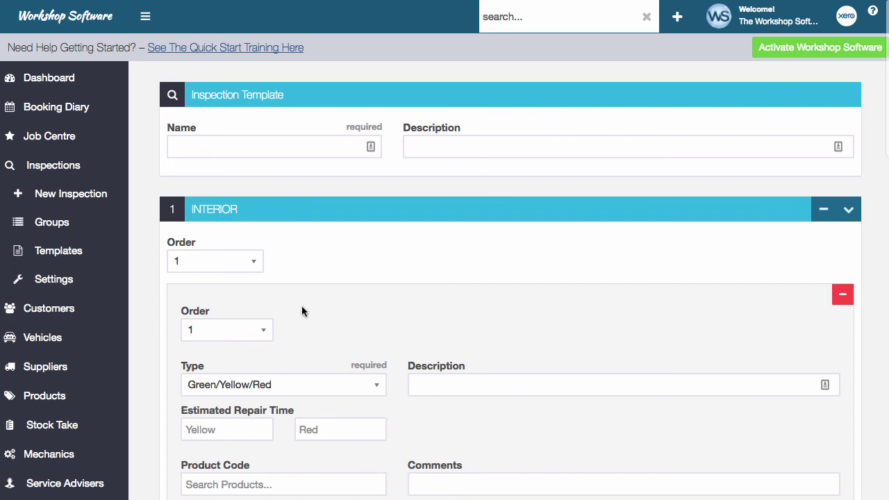
pyautogui.scroll(-15, 302, 311)
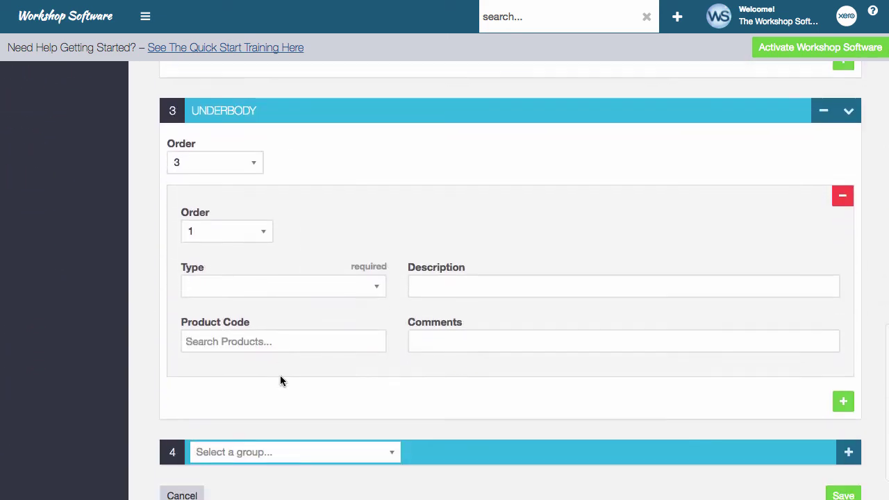
pyautogui.scroll(-2, 280, 380)
pyautogui.scroll(20, 278, 375)
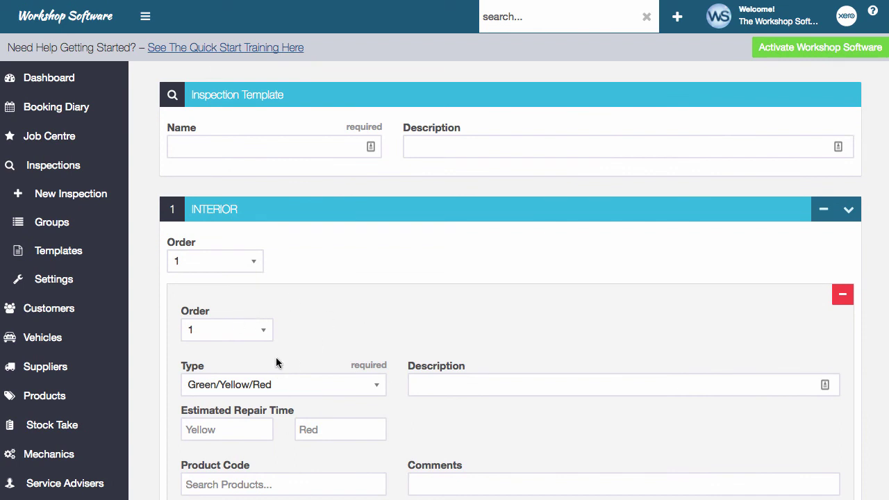
pyautogui.scroll(-5, 571, 321)
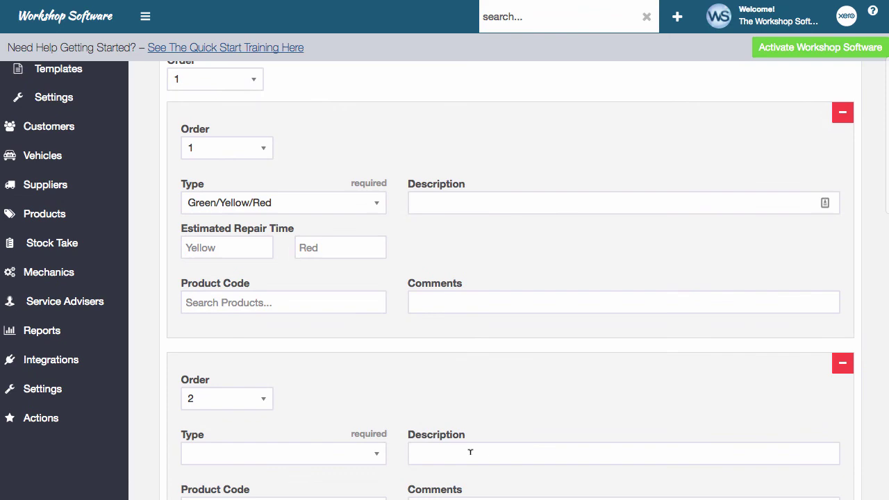
pyautogui.scroll(-6, 471, 444)
pyautogui.scroll(11, 470, 440)
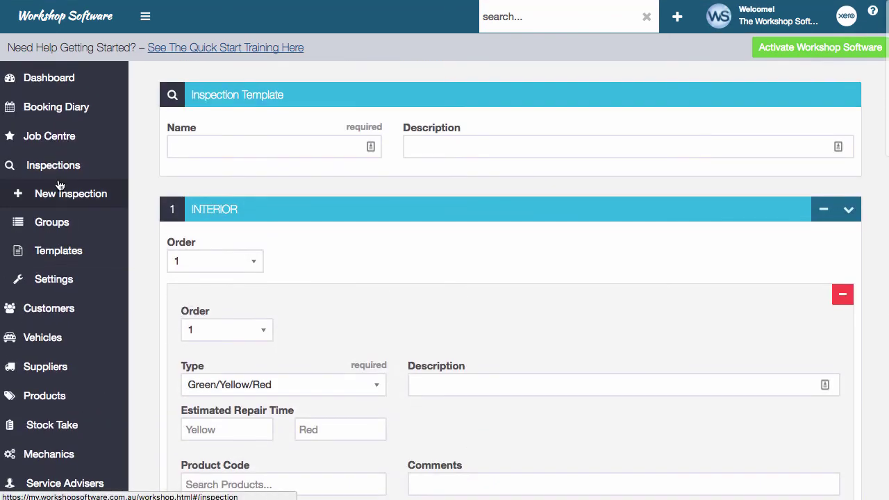
# - Start a new inspection for ABC Electrical's Holden Commodore using the Visual Check template
pyautogui.click(70, 193)
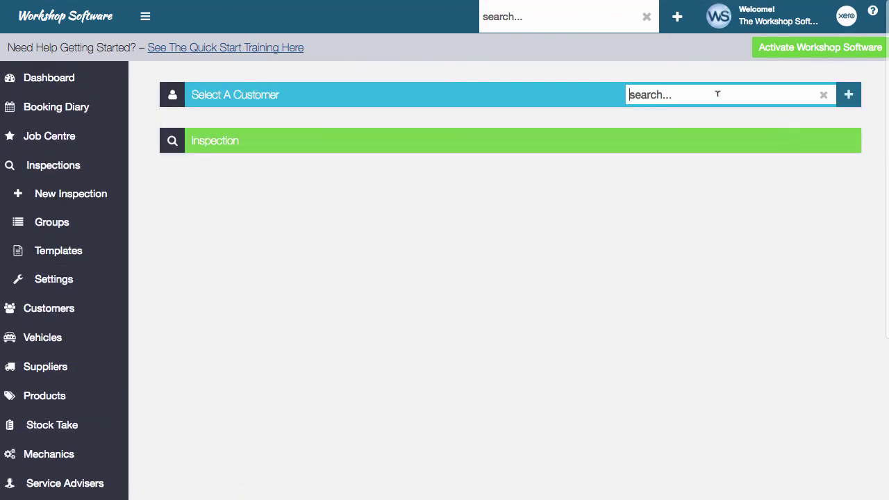
pyautogui.write('abc')
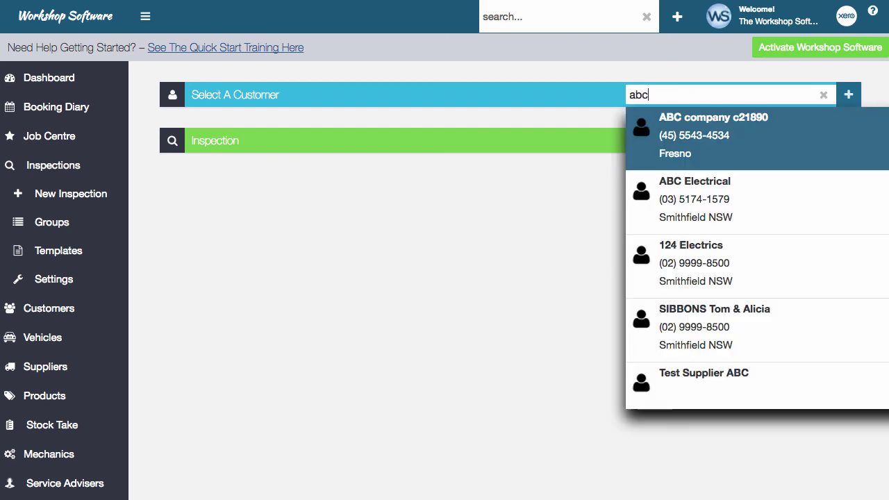
pyautogui.click(665, 177)
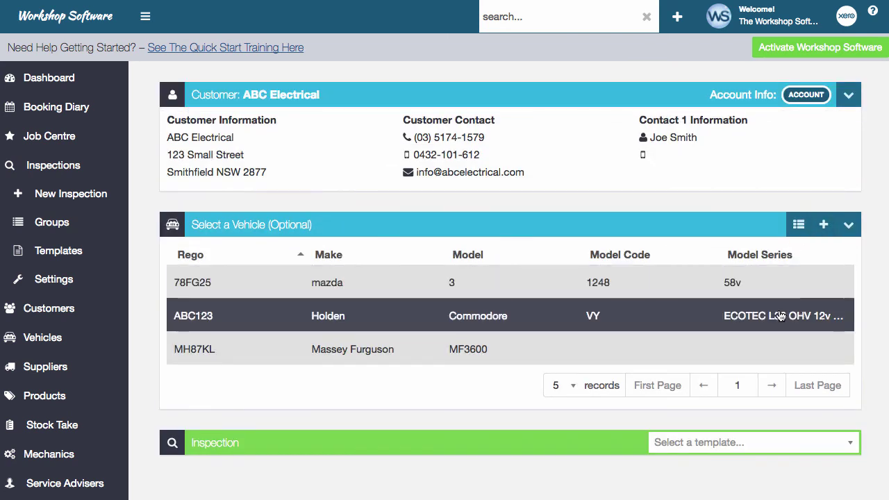
pyautogui.click(780, 316)
pyautogui.click(796, 341)
pyautogui.click(806, 372)
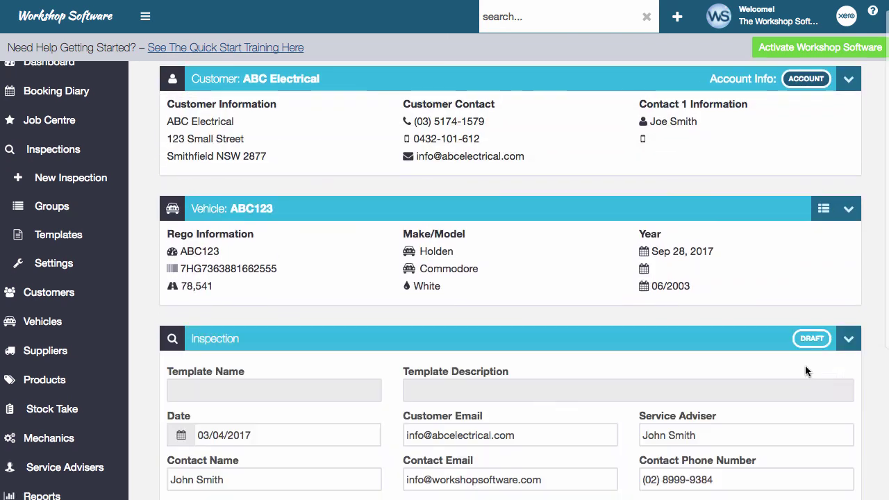
# - Examine the inspection's checks in the Under Bonnet, Interior, Exterior and Underbody groups
pyautogui.scroll(-10, 770, 374)
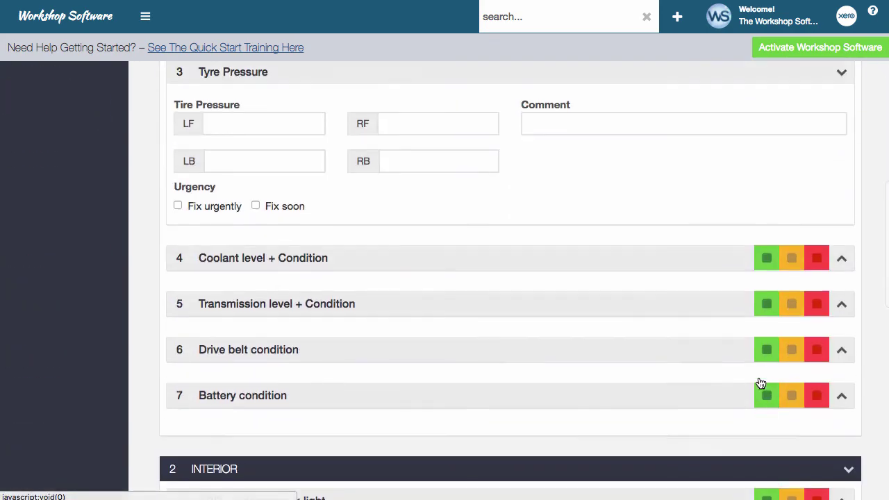
pyautogui.scroll(3, 761, 384)
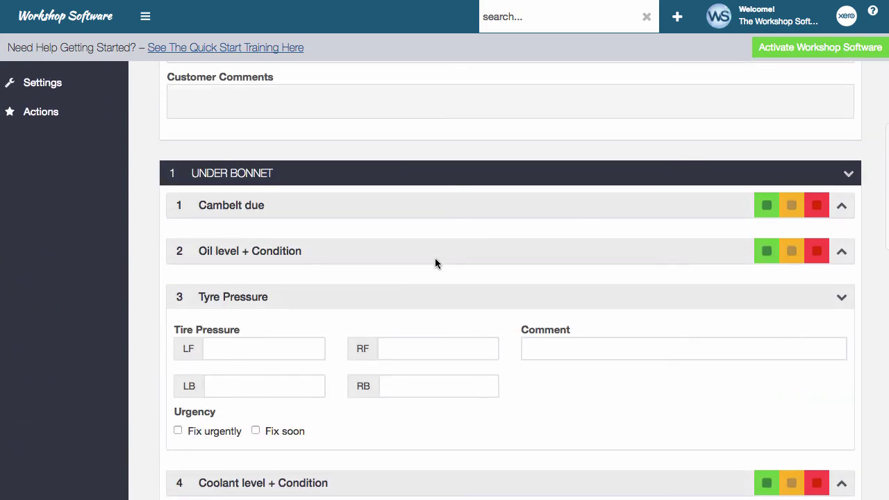
pyautogui.scroll(-7, 443, 260)
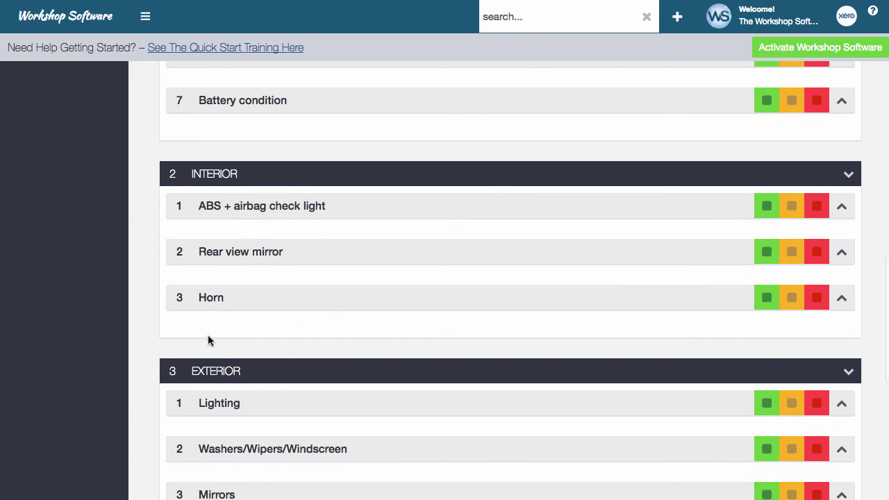
pyautogui.scroll(-2, 271, 230)
pyautogui.scroll(-5, 285, 326)
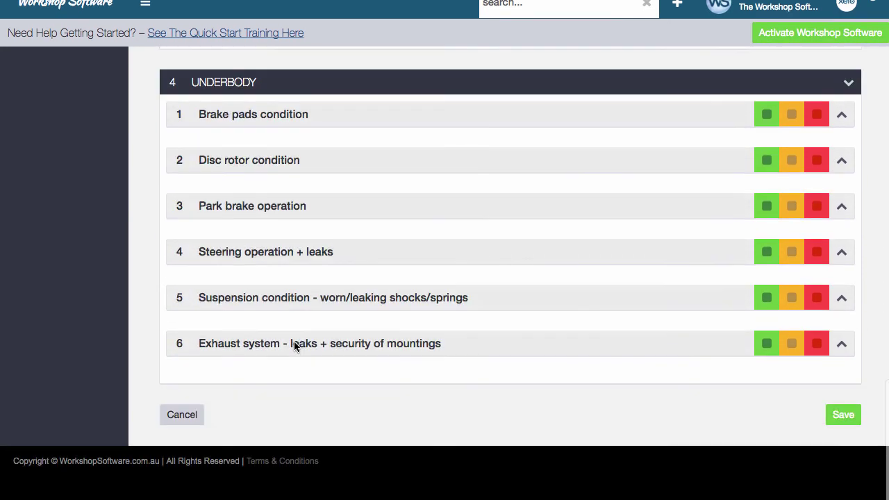